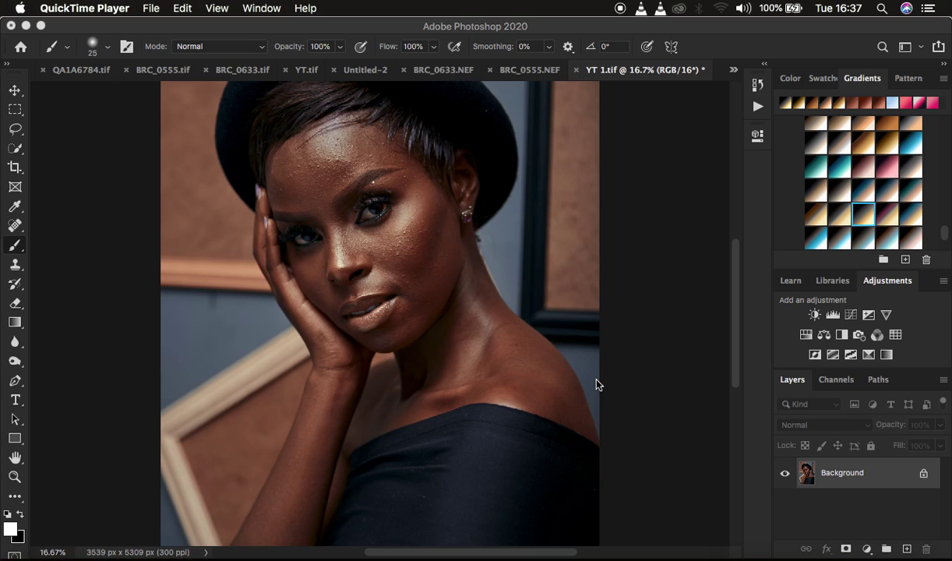
# Duplicate the Background layer twice to get two copies above it
pyautogui.click(850, 479)
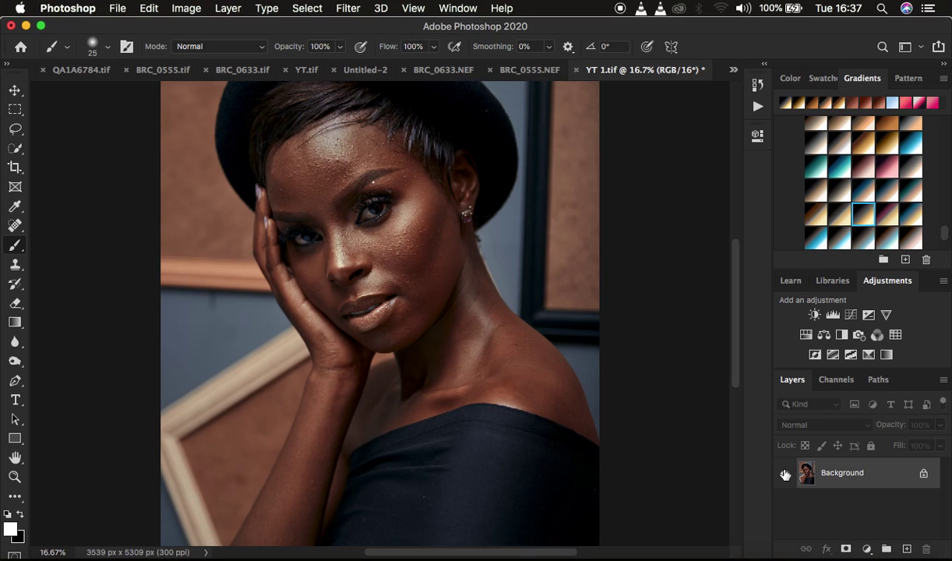
pyautogui.press('super+j')
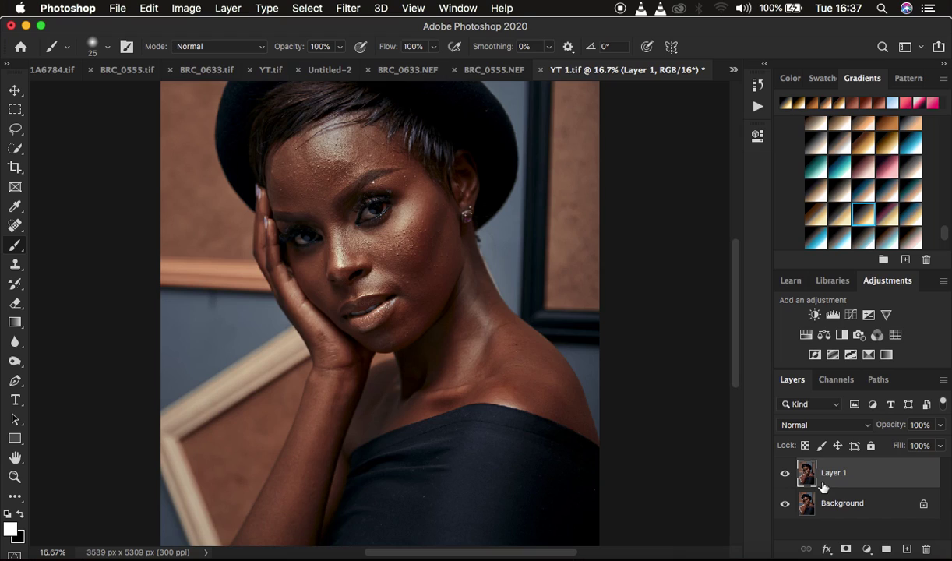
pyautogui.press('super+j')
# Rename the lower layer copy as low and the upper copy as high
pyautogui.doubleClick(835, 502)
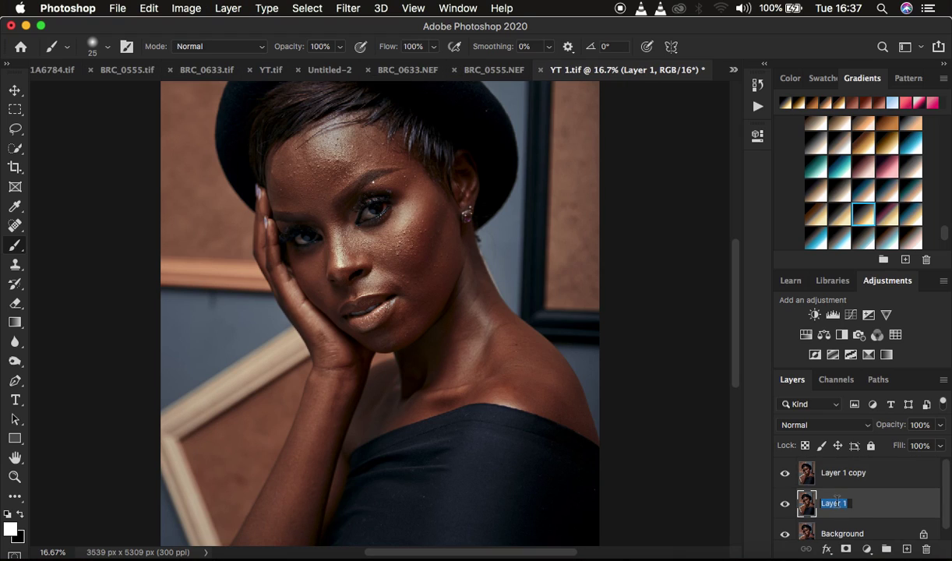
pyautogui.write('low')
pyautogui.press('Return')
pyautogui.doubleClick(839, 472)
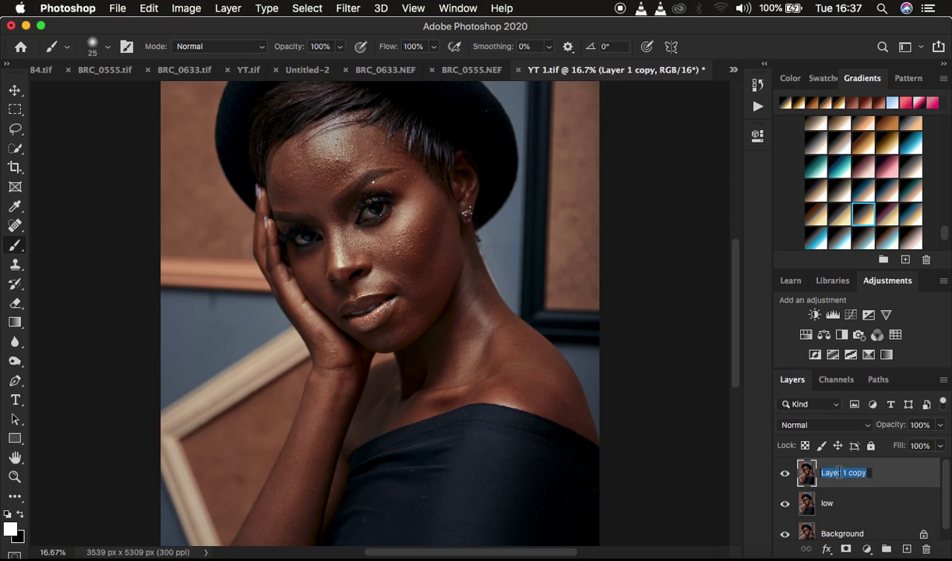
pyautogui.write('high')
pyautogui.press('Return')
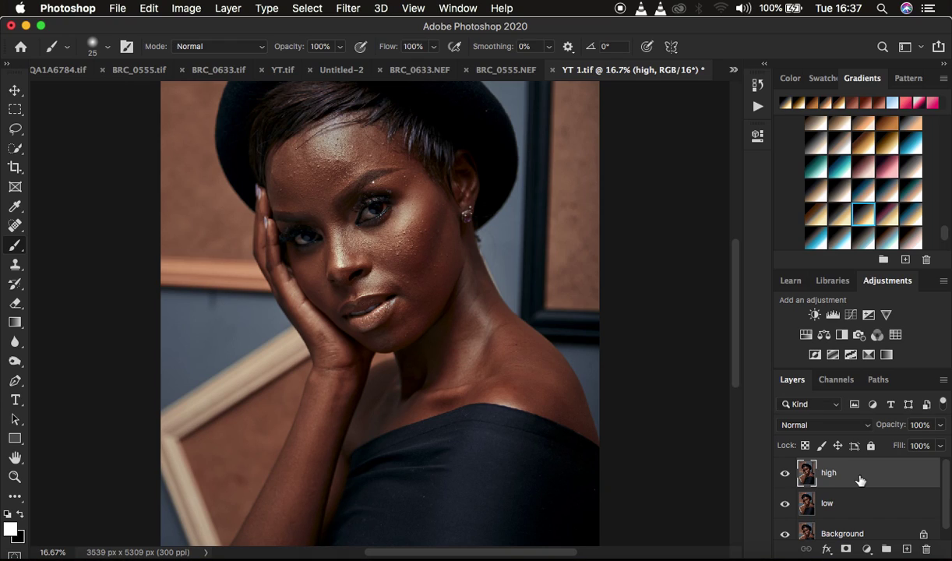
# Hide the high layer and apply a Gaussian Blur with a radius of 7.0 pixels to the low layer
pyautogui.click(785, 473)
pyautogui.click(850, 507)
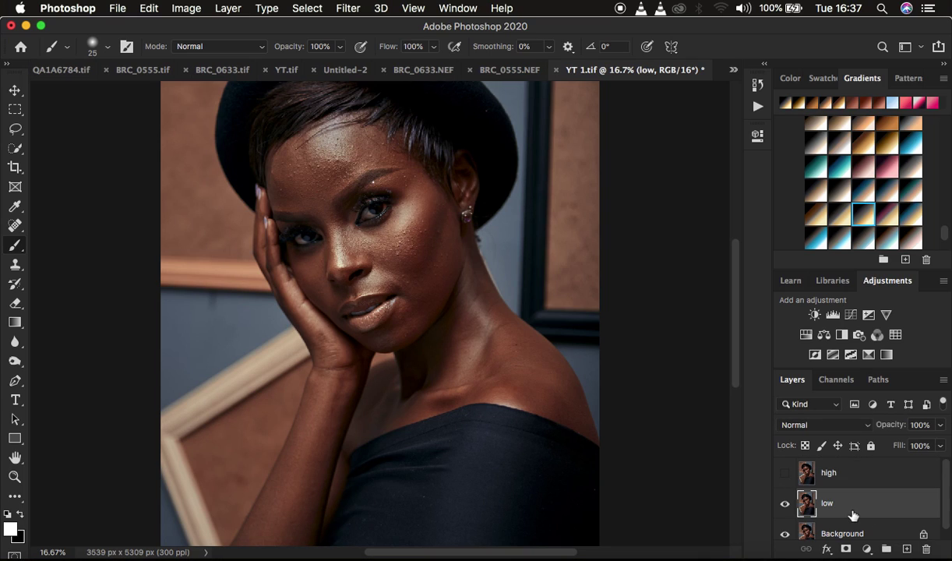
pyautogui.click(345, 8)
pyautogui.moveTo(404, 187)
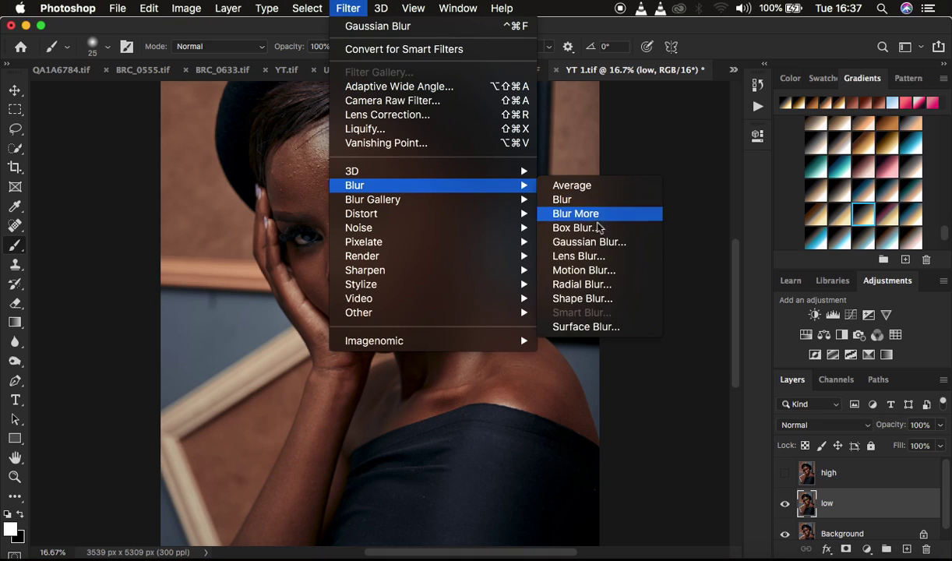
pyautogui.click(592, 243)
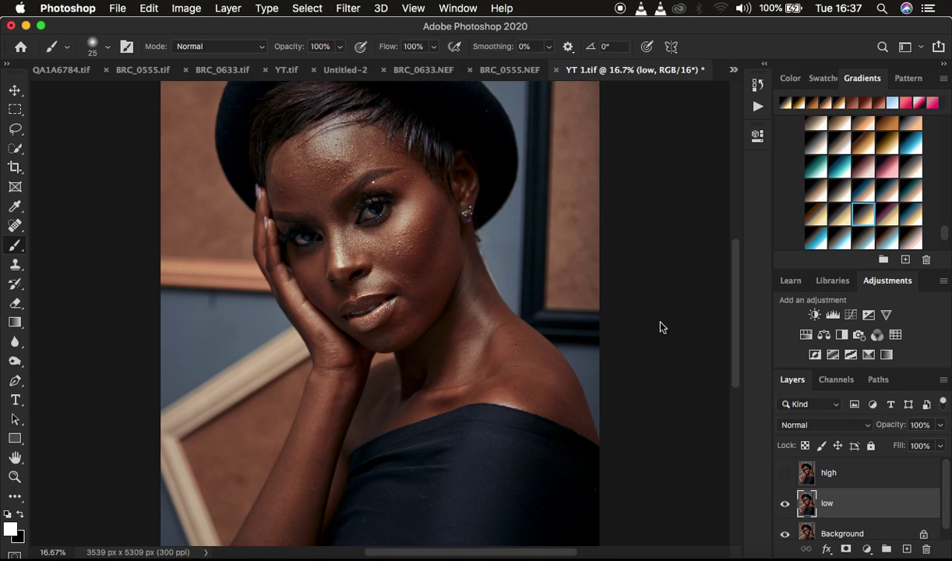
pyautogui.moveTo(656, 288); pyautogui.dragTo(586, 272)
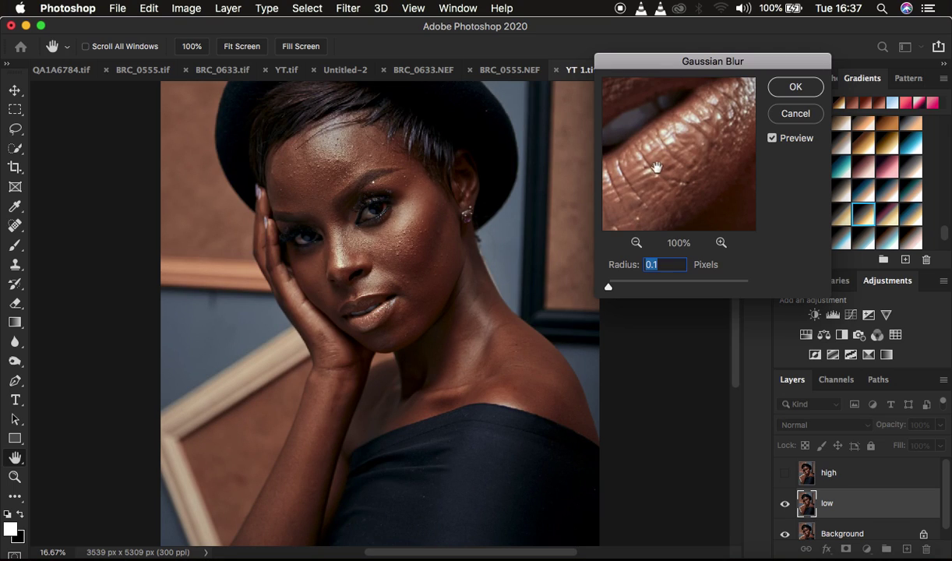
pyautogui.click(635, 243)
pyautogui.click(636, 243)
pyautogui.moveTo(654, 107); pyautogui.dragTo(687, 178)
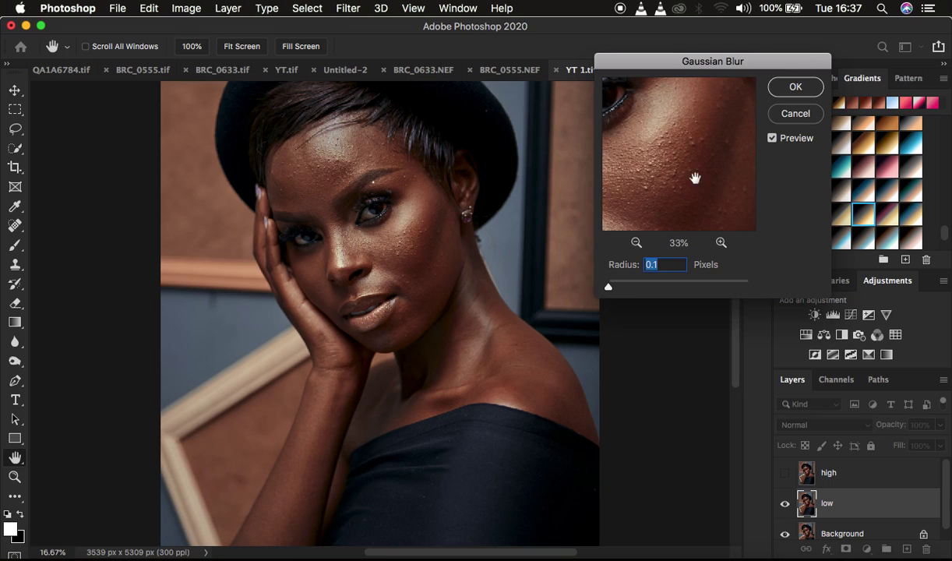
pyautogui.click(721, 243)
pyautogui.moveTo(695, 202); pyautogui.dragTo(691, 153)
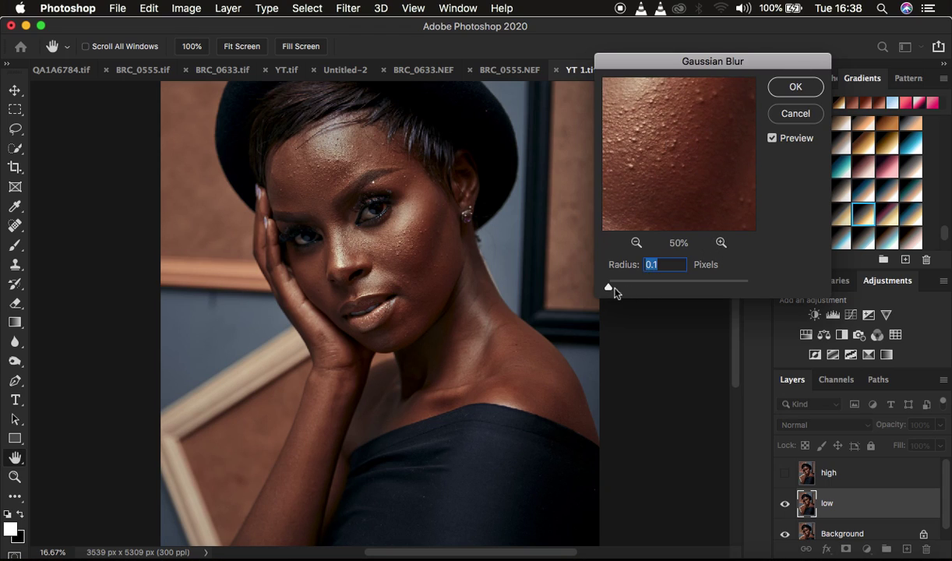
pyautogui.moveTo(609, 288); pyautogui.dragTo(621, 290)
pyautogui.moveTo(623, 290); pyautogui.dragTo(631, 288)
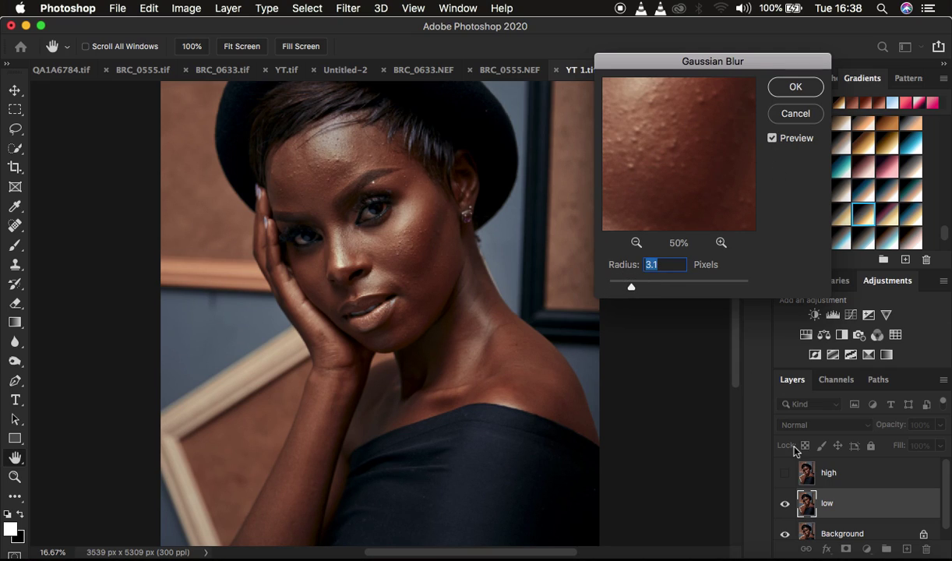
pyautogui.moveTo(630, 286); pyautogui.dragTo(652, 288)
pyautogui.moveTo(673, 142); pyautogui.dragTo(686, 120)
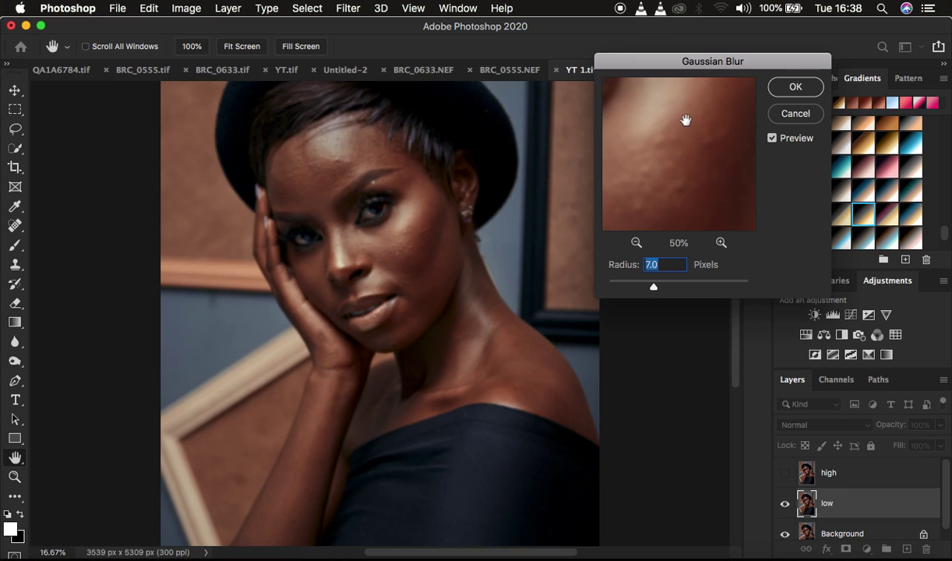
pyautogui.click(781, 89)
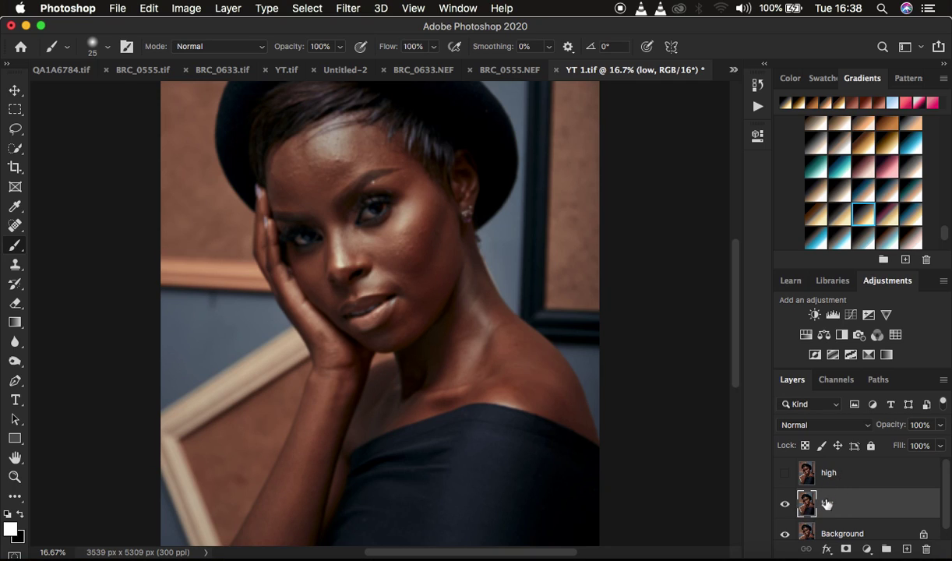
# Show and select the high layer, then start Apply Image on it with the low layer as the source layer
pyautogui.click(834, 472)
pyautogui.click(785, 473)
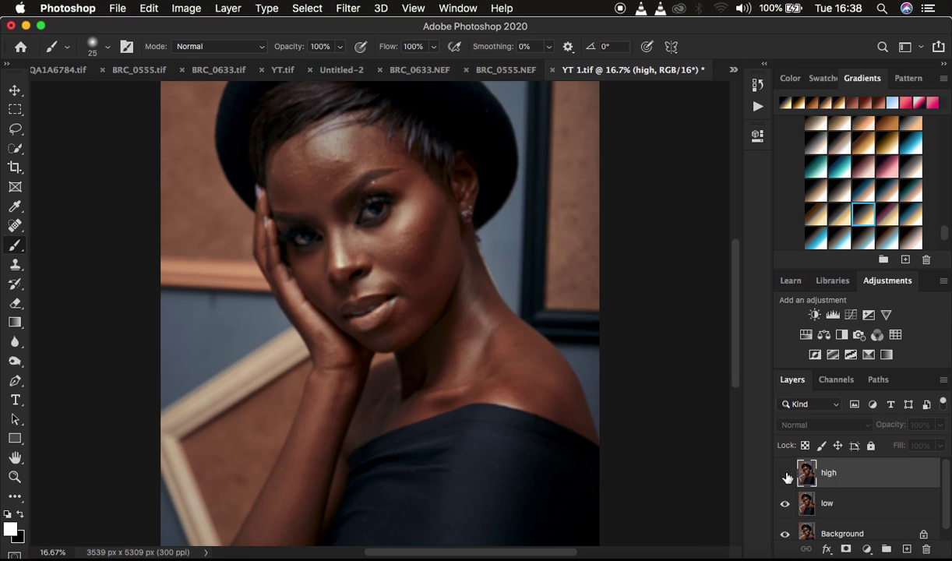
pyautogui.click(179, 8)
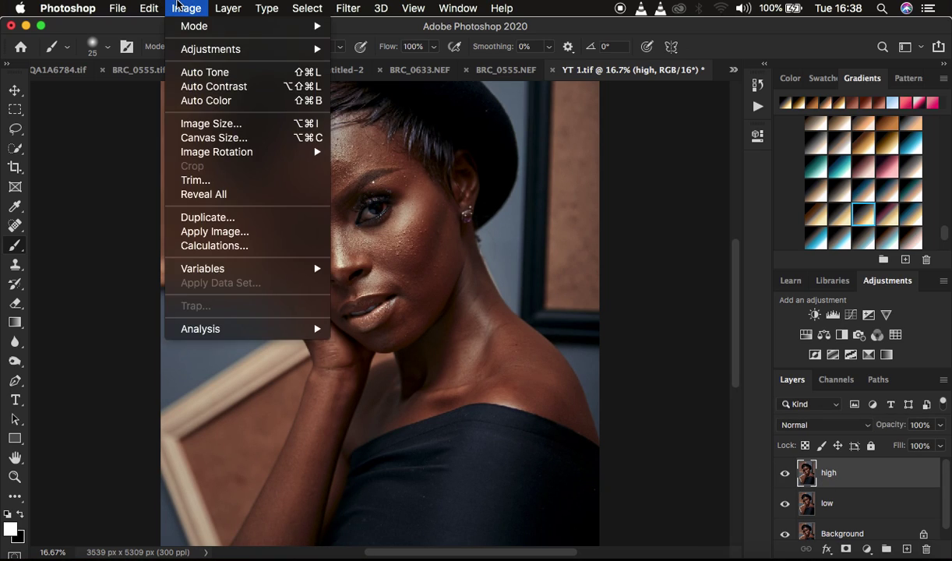
pyautogui.click(236, 232)
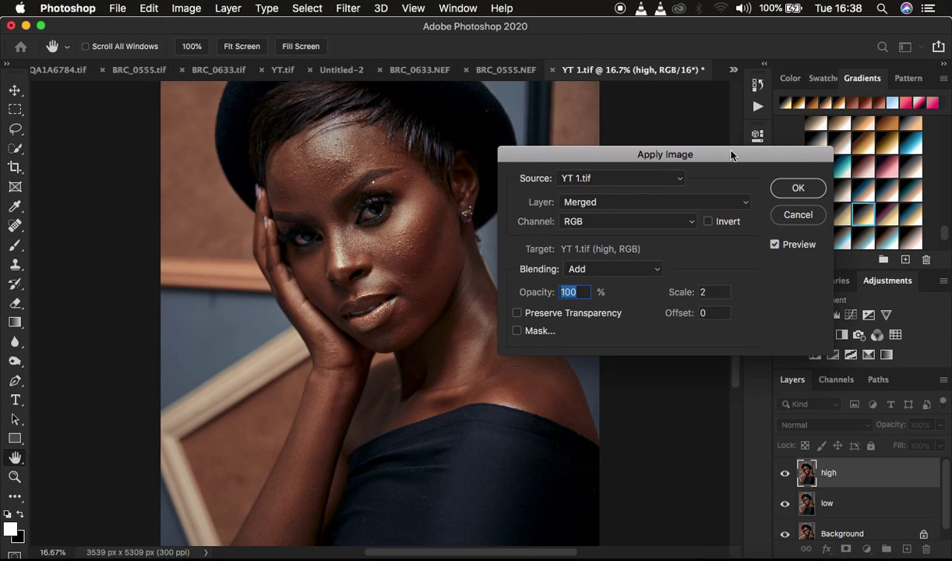
pyautogui.click(589, 204)
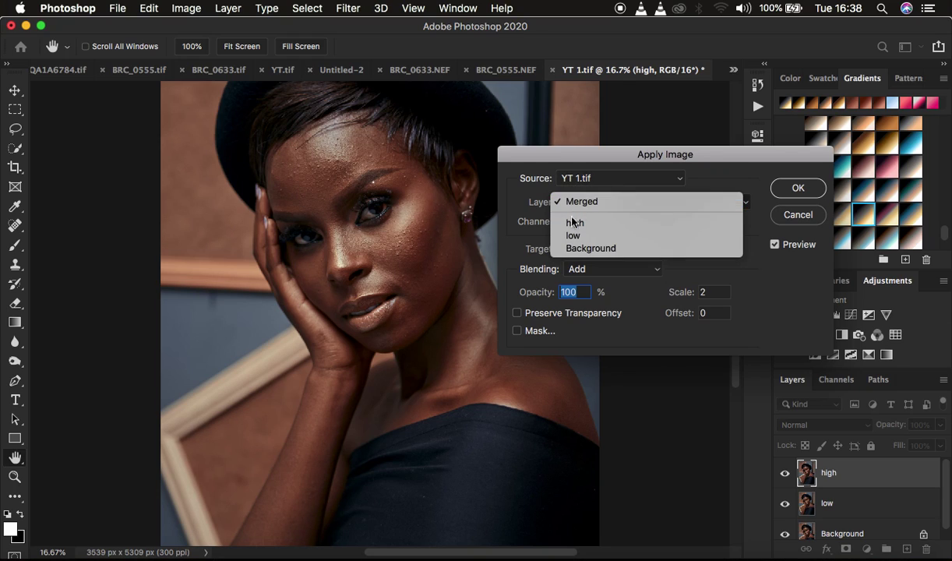
pyautogui.click(578, 236)
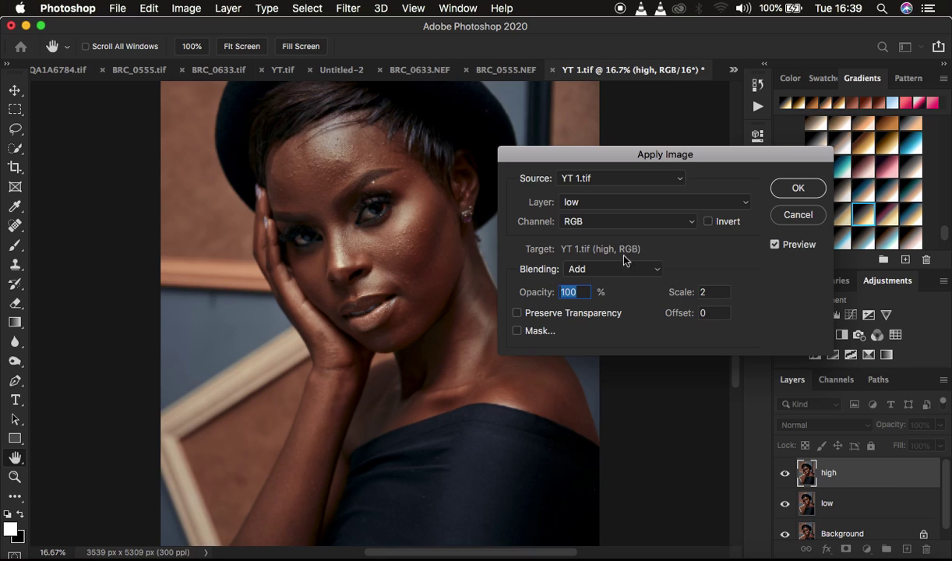
# Apply the image to the high layer using Add blending with Invert enabled, 100% opacity, scale 2 and offset 0
pyautogui.click(597, 268)
pyautogui.click(597, 281)
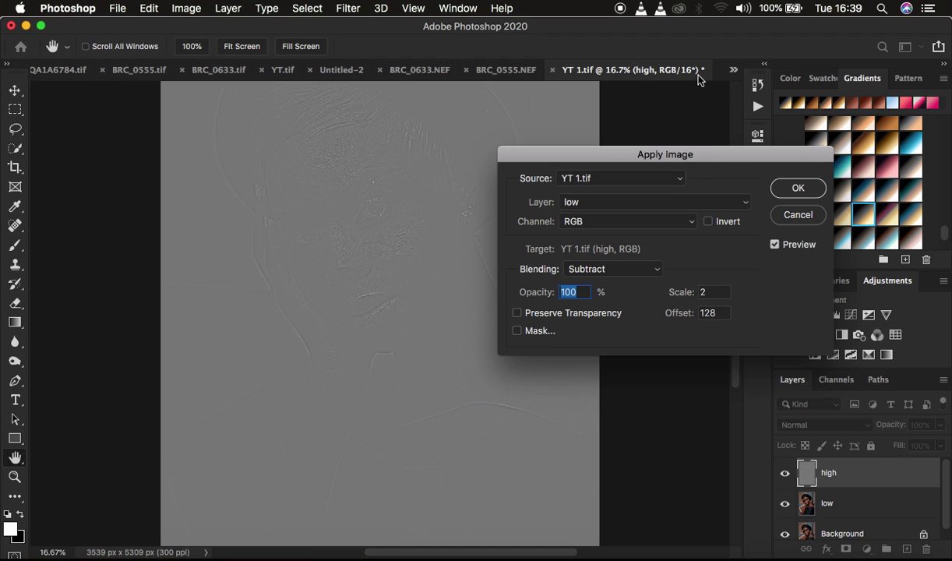
pyautogui.click(605, 270)
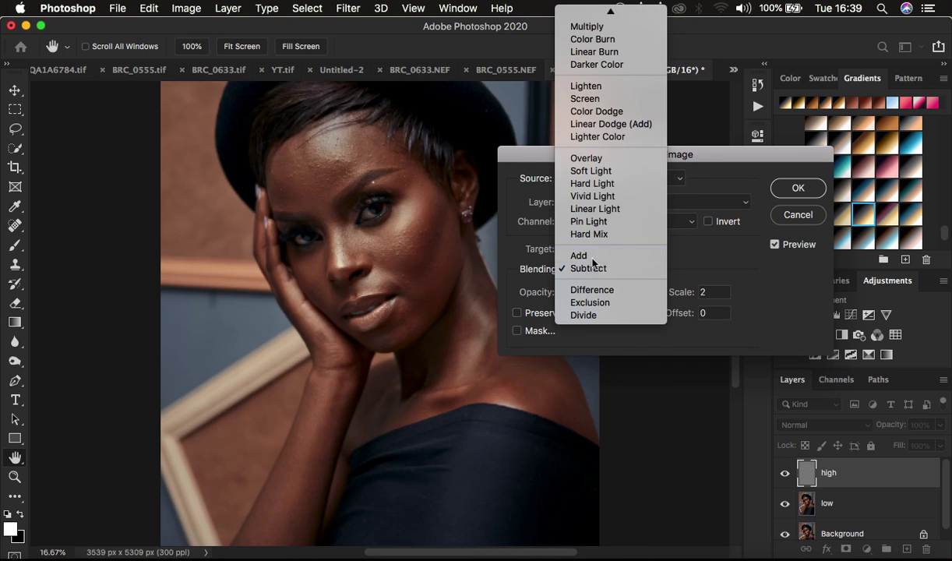
pyautogui.click(590, 258)
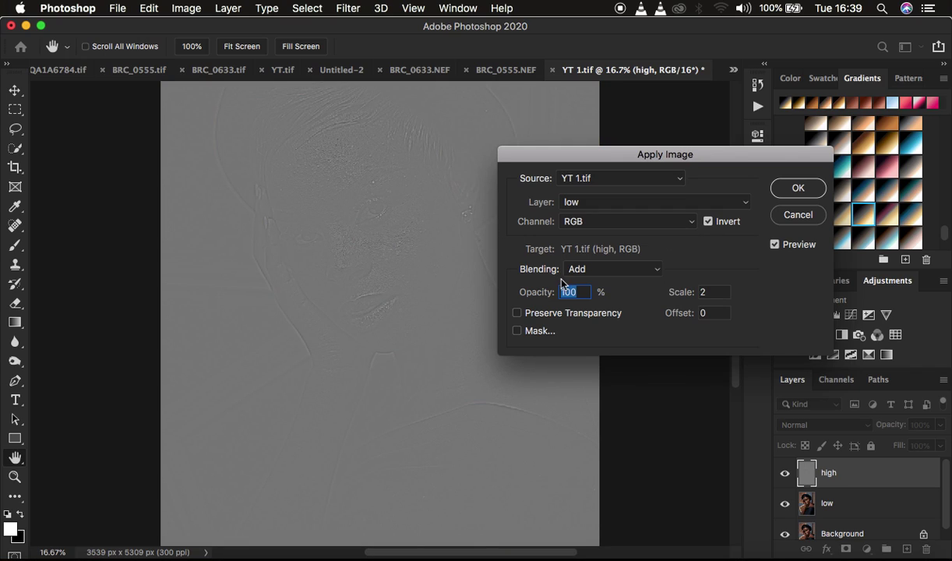
pyautogui.click(787, 191)
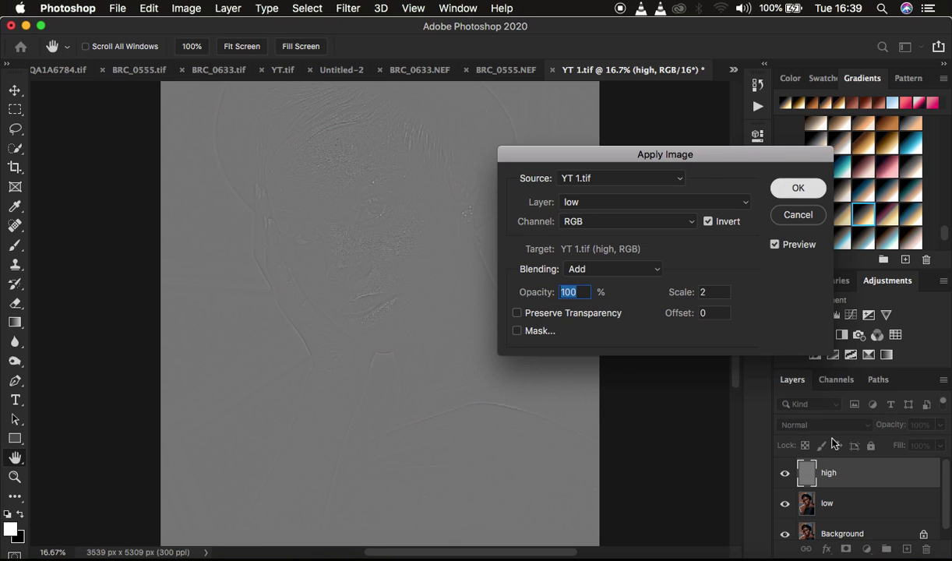
# Set the high layer's blend mode to Linear Light and group it with the low layer
pyautogui.press('b')
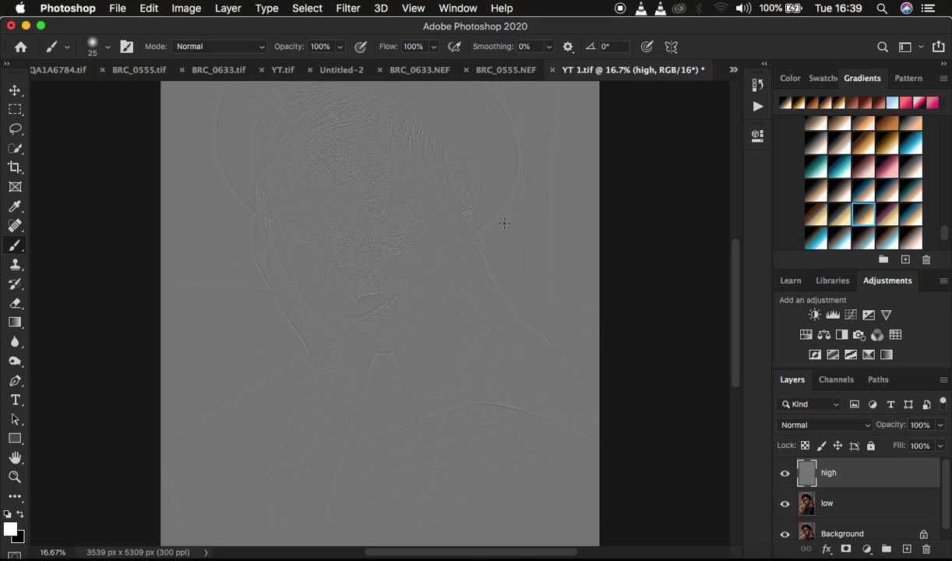
pyautogui.click(803, 426)
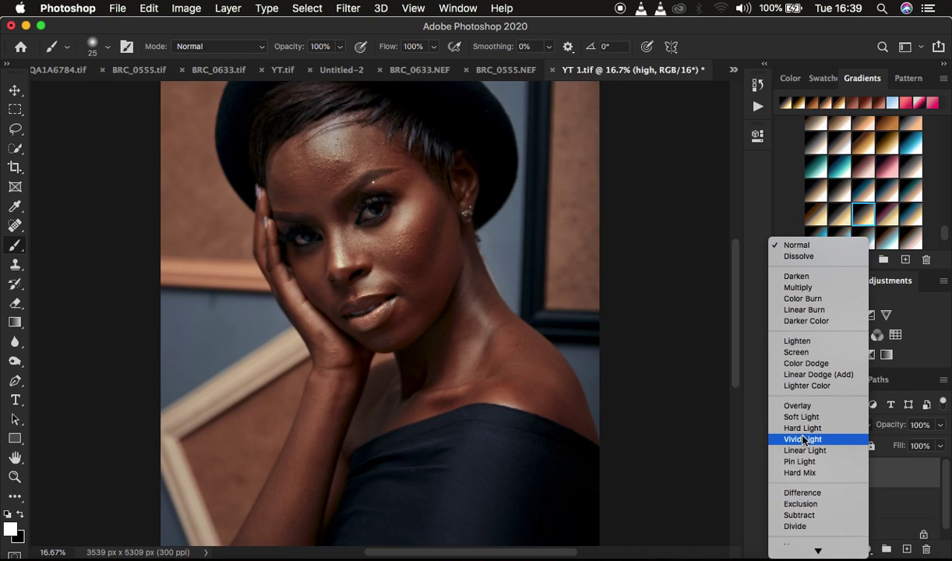
pyautogui.click(803, 450)
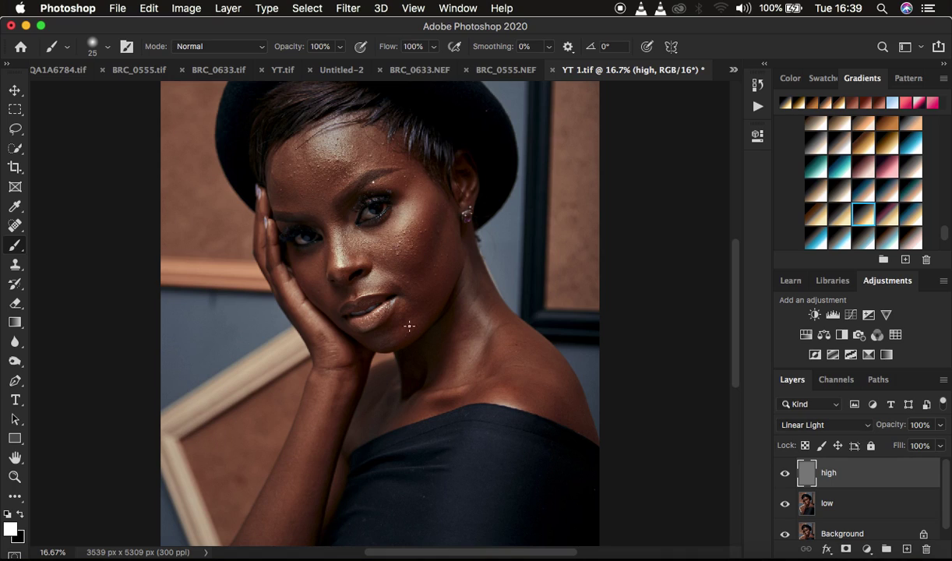
pyautogui.keyDown('shift'); pyautogui.click(865, 503); pyautogui.keyUp('shift')
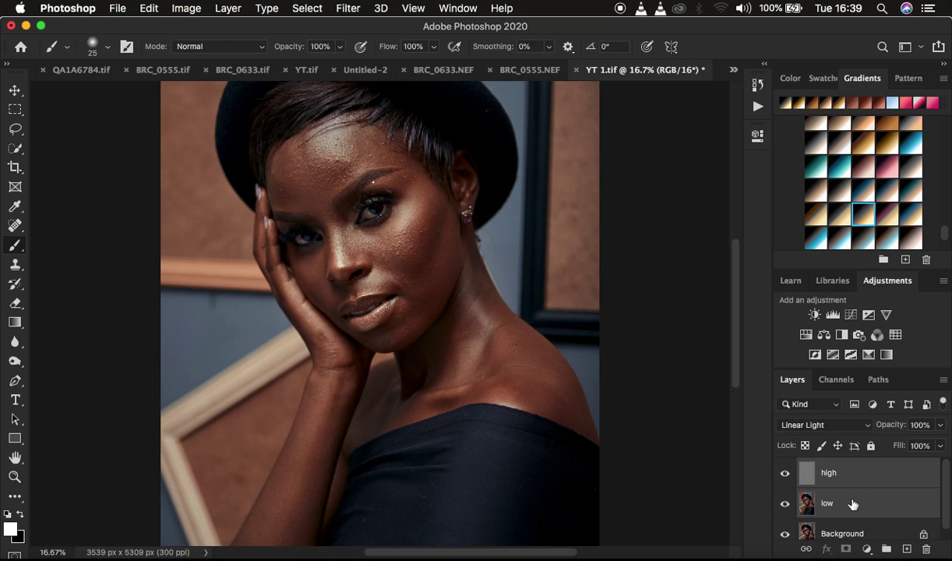
pyautogui.press('super+g')
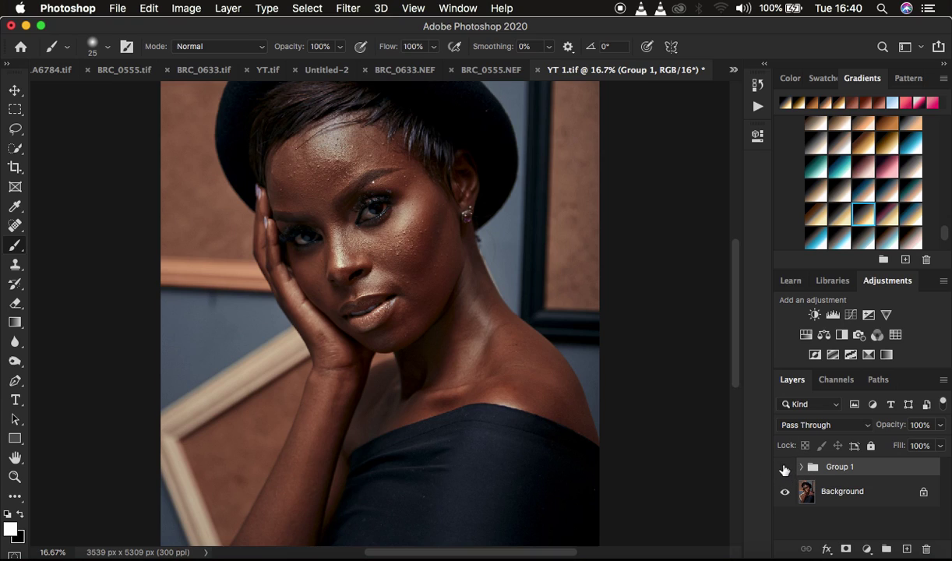
# Toggle the new group's visibility repeatedly to compare the portrait with and without the frequency separation layers
pyautogui.click(785, 466)
pyautogui.click(784, 467)
pyautogui.click(784, 467)
pyautogui.click(784, 468)
pyautogui.click(784, 467)
pyautogui.click(784, 467)
pyautogui.click(784, 468)
pyautogui.click(784, 468)
pyautogui.click(784, 468)
pyautogui.click(784, 467)
pyautogui.click(784, 468)
pyautogui.click(784, 467)
# Expand the group, select the low layer inside it and activate the Mixer Brush tool
pyautogui.click(801, 467)
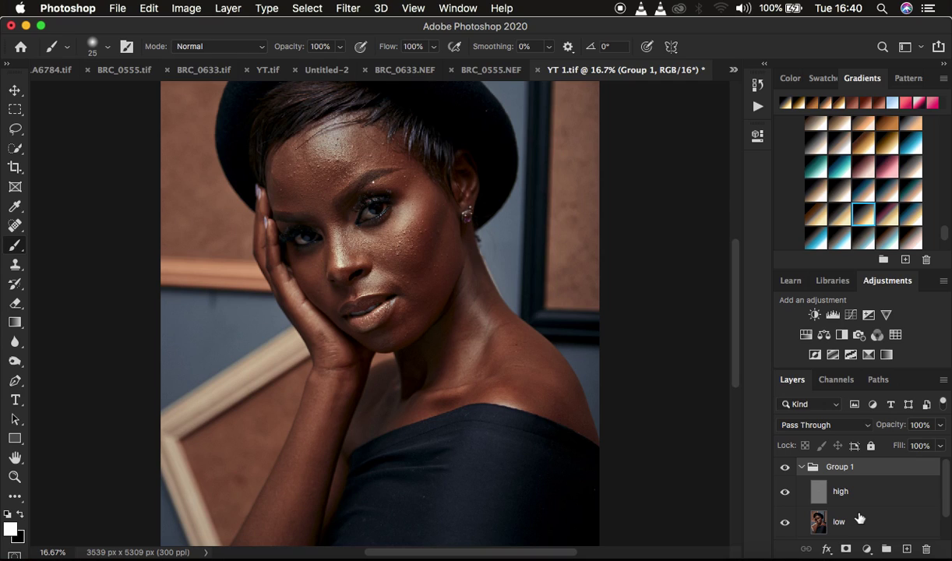
pyautogui.click(838, 521)
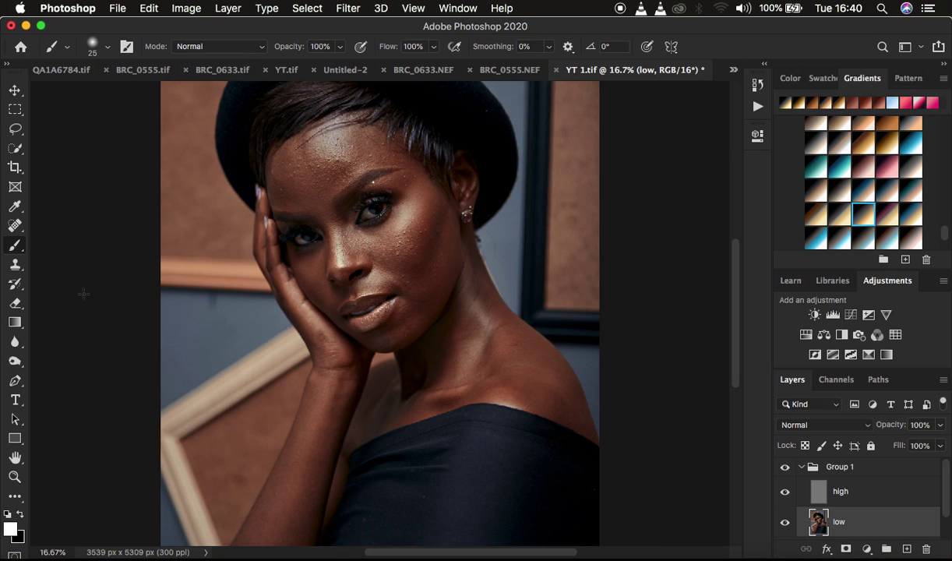
pyautogui.click(15, 246)
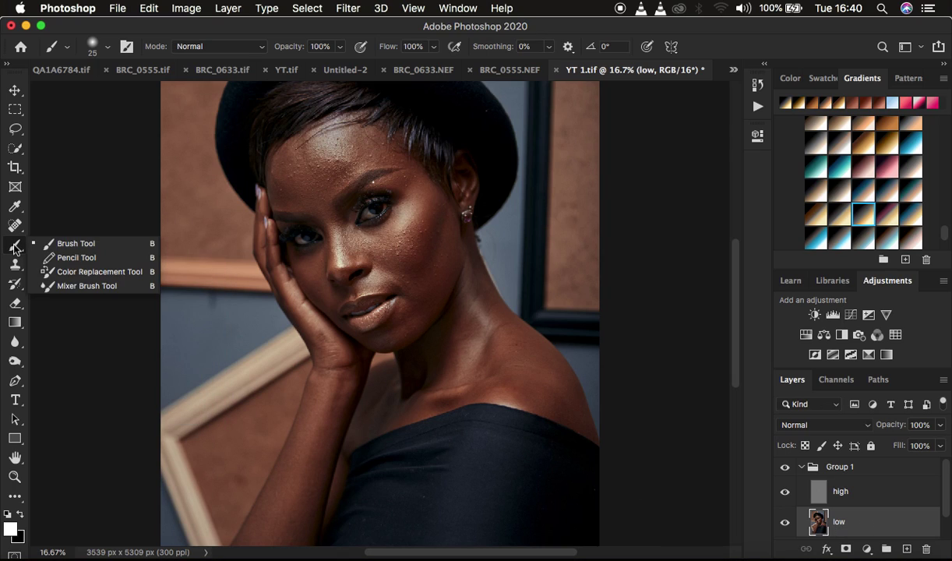
pyautogui.click(87, 287)
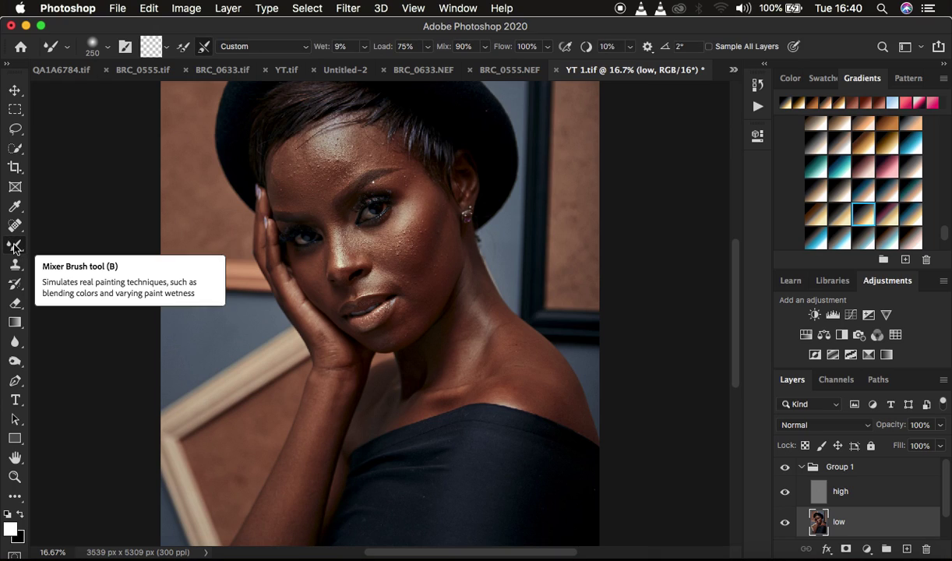
pyautogui.click(16, 246)
pyautogui.click(77, 285)
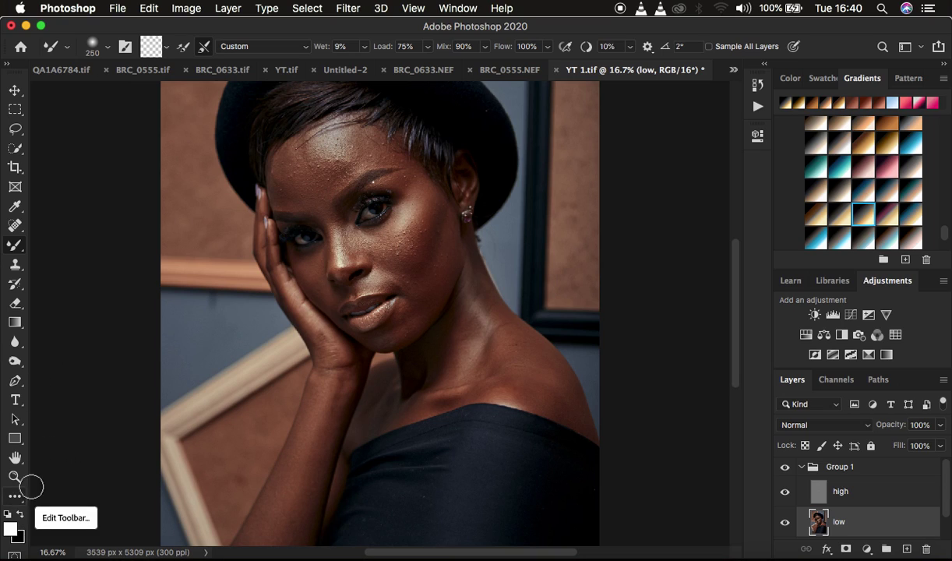
pyautogui.rightClick(13, 248)
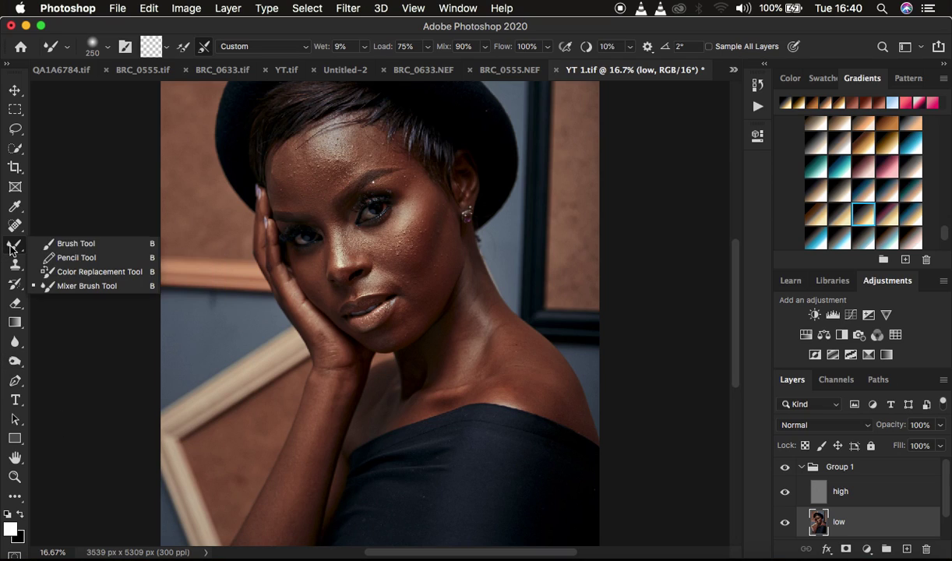
pyautogui.click(63, 287)
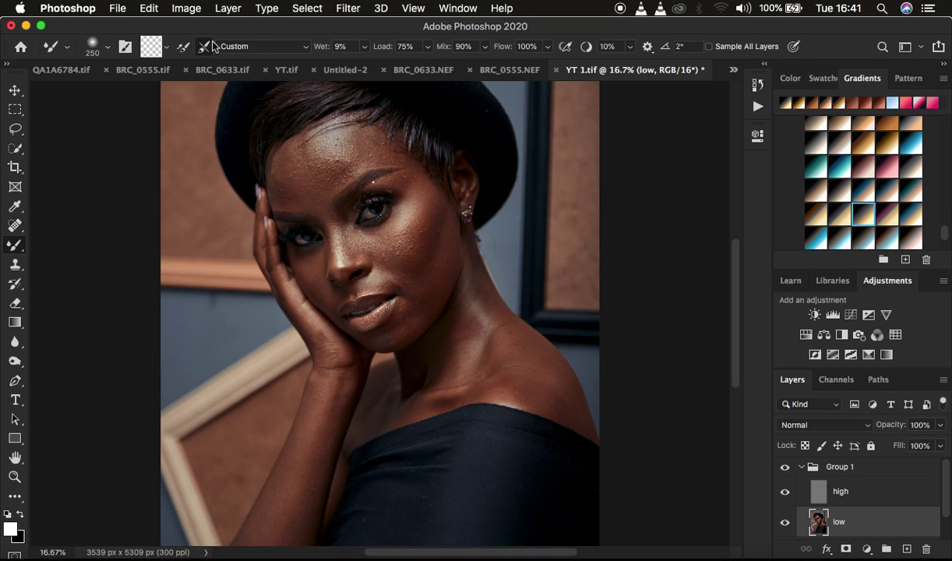
# Set the Mixer Brush to clean after each stroke, using Wet 9%, Load 75%, Mix 90% and Flow 100%
pyautogui.click(203, 47)
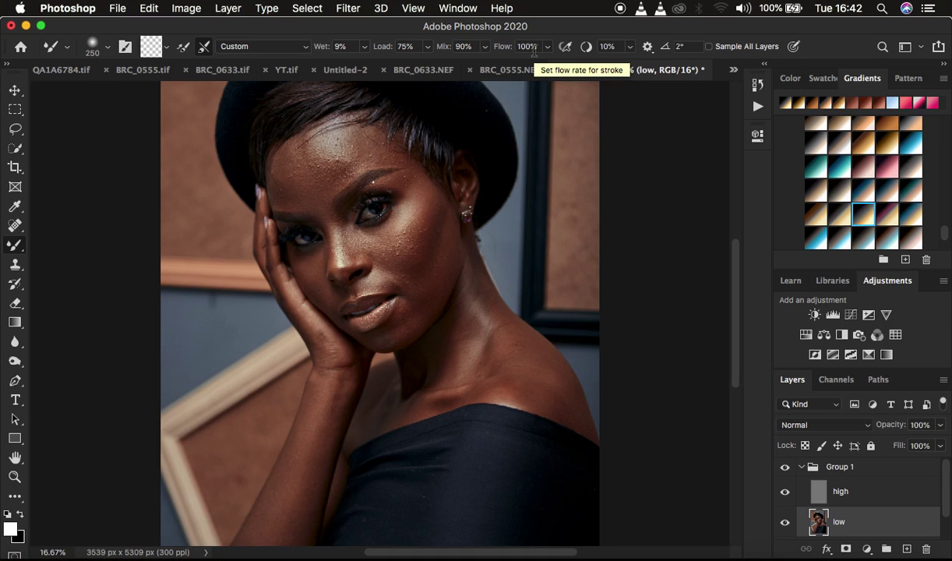
pyautogui.click(340, 45)
pyautogui.write('90')
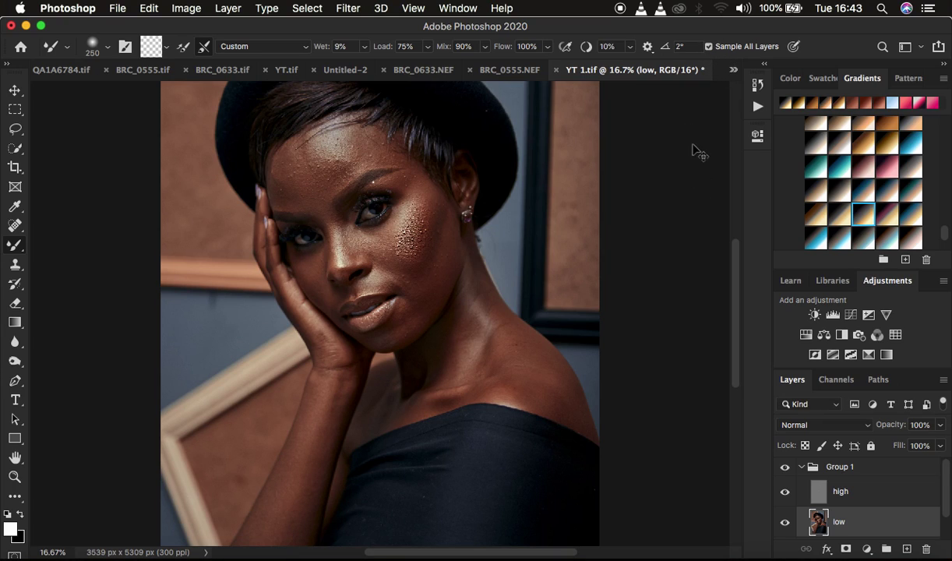
# Undo the test stroke on the cheek and hide the high layer
pyautogui.press('super+z')
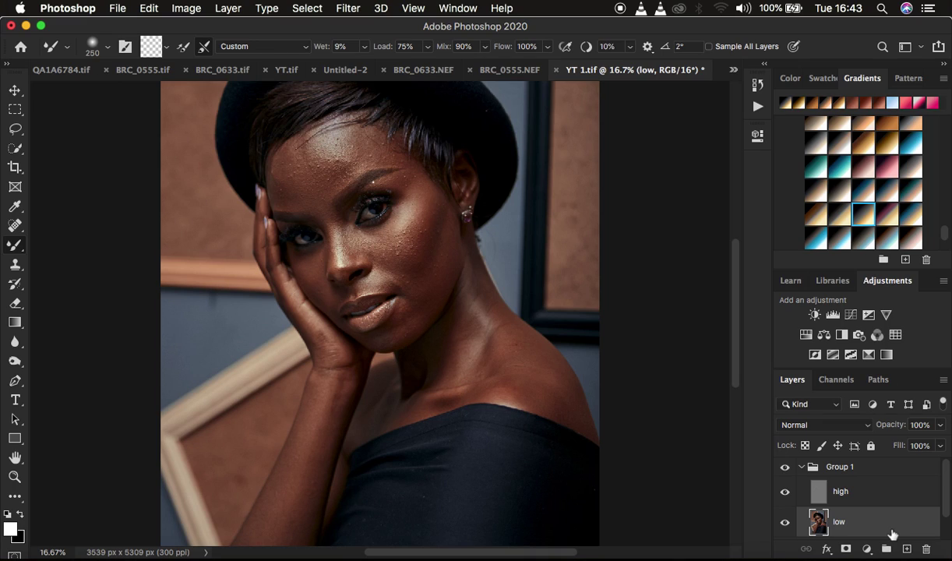
pyautogui.click(785, 492)
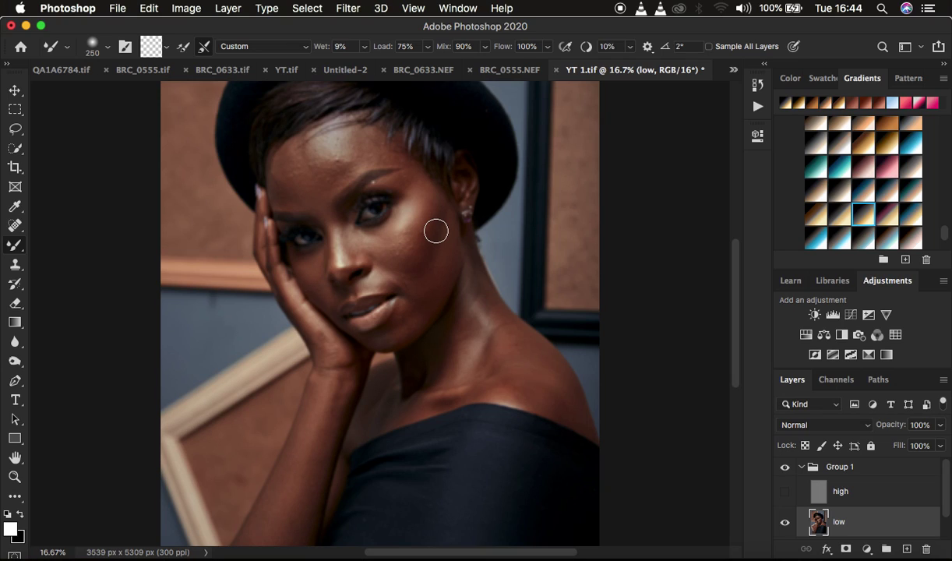
# Try enlarging the Mixer Brush tip beyond 2200 px and shrinking it down to 60 px
pyautogui.press('[')
pyautogui.press(']')
pyautogui.press(']')
pyautogui.press(']')
pyautogui.press(']')
pyautogui.press(']')
pyautogui.press(']')
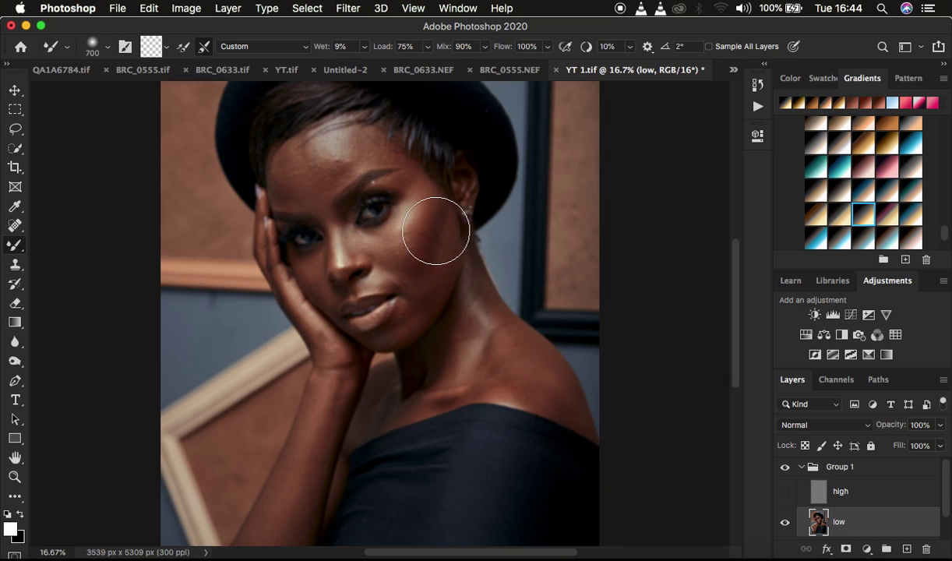
pyautogui.press(']')
pyautogui.press(']')
pyautogui.press(']')
pyautogui.press(']')
pyautogui.press(']')
pyautogui.press(']')
pyautogui.press(']')
pyautogui.press(']')
pyautogui.press(']')
pyautogui.press(']')
pyautogui.press(']')
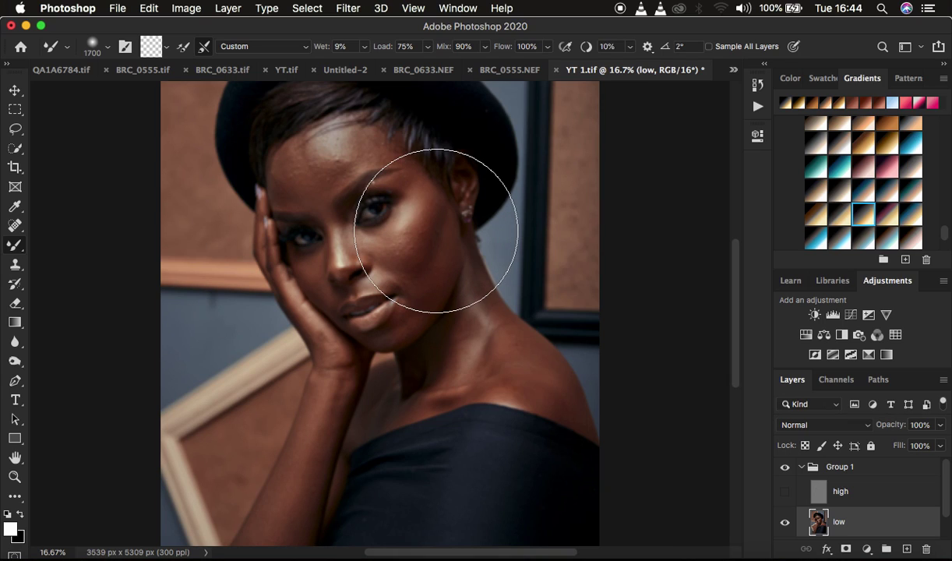
pyautogui.press(']')
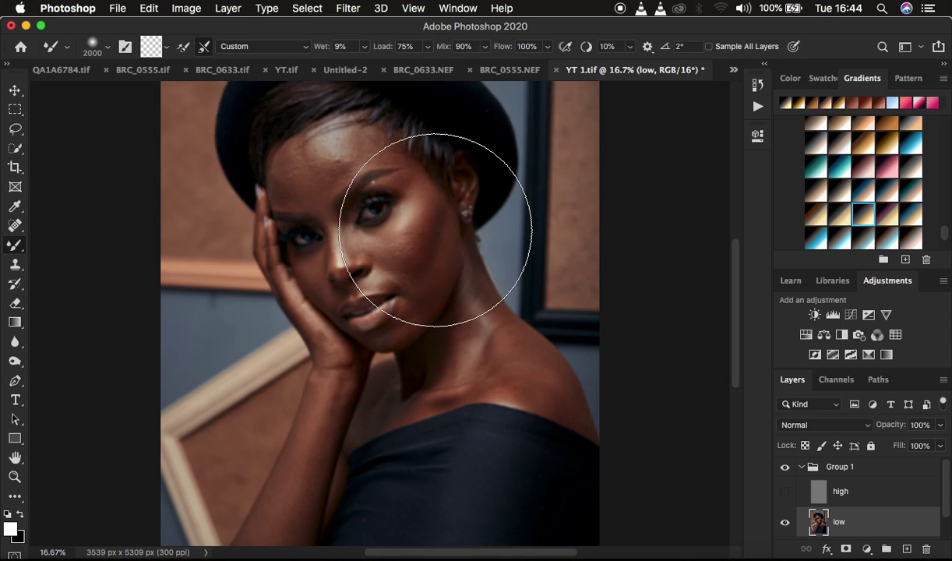
pyautogui.press(']')
pyautogui.press(']')
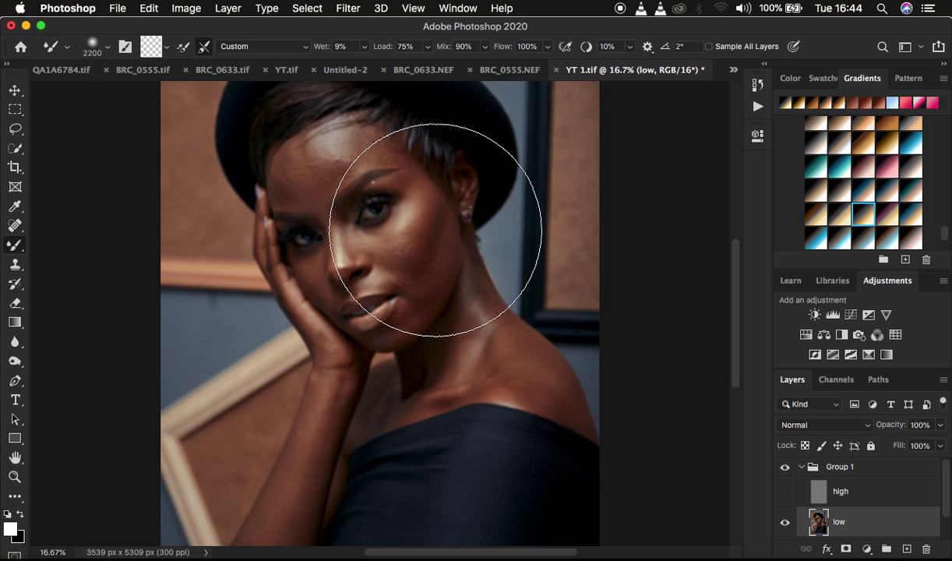
pyautogui.press(']')
pyautogui.press('[')
pyautogui.press('[')
pyautogui.press('[')
pyautogui.press('[')
pyautogui.press('[')
pyautogui.press('[')
pyautogui.press('[')
pyautogui.press('[')
pyautogui.press('[')
pyautogui.press('[')
pyautogui.press('[')
pyautogui.press('[')
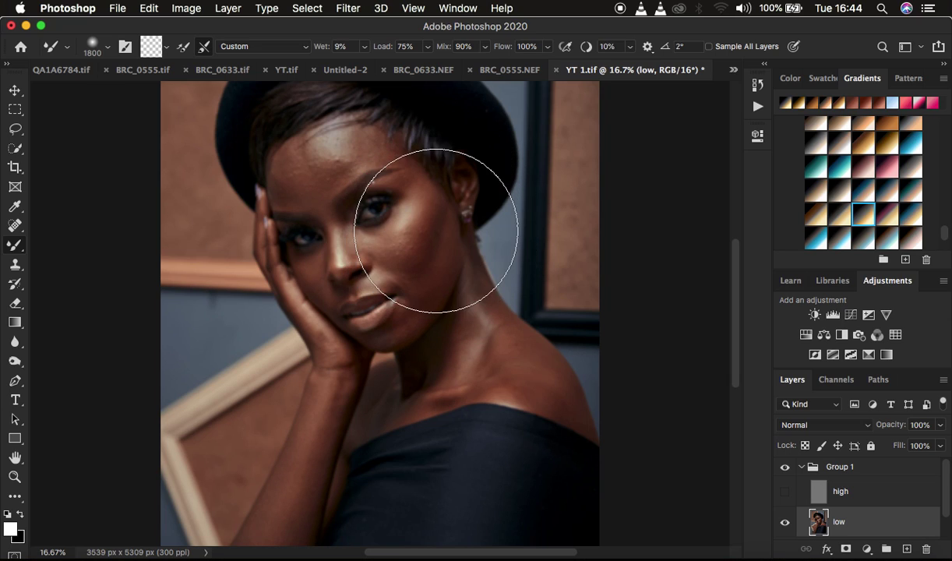
pyautogui.press('[')
pyautogui.press('[')
pyautogui.press('[')
pyautogui.press('[')
pyautogui.press('[')
pyautogui.press('[')
pyautogui.press('[')
pyautogui.press('[')
pyautogui.press('[')
pyautogui.press('[')
pyautogui.press('[')
pyautogui.press('[')
pyautogui.press('[')
pyautogui.press('[')
pyautogui.press('[')
pyautogui.press('[')
pyautogui.press('[')
pyautogui.press('[')
pyautogui.press('[')
pyautogui.press('[')
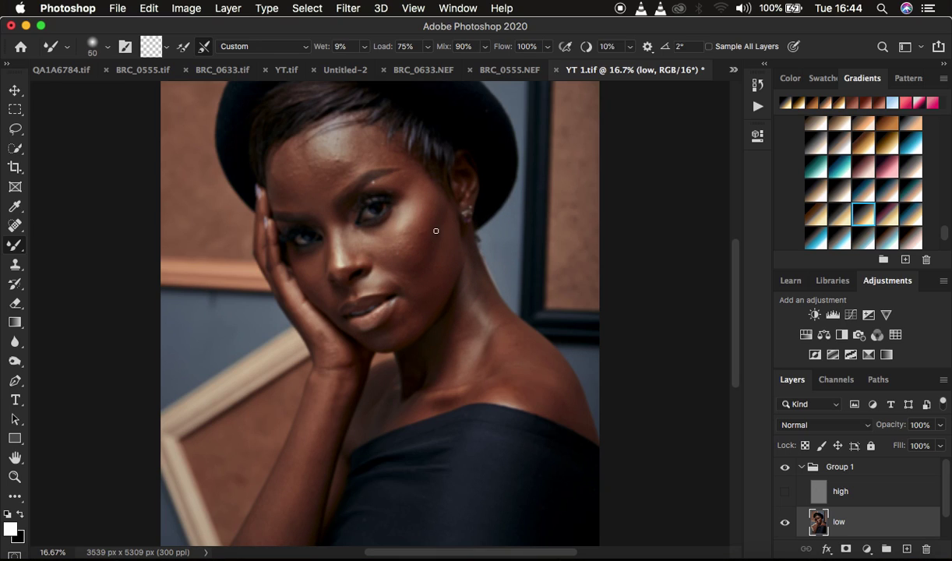
# Enlarge the Mixer Brush to 250 px and smooth the highlight and shadow transitions on the cheek beside the earring on the low layer
pyautogui.press(']')
pyautogui.press(']')
pyautogui.press(']')
pyautogui.press(']')
pyautogui.press(']')
pyautogui.press(']')
pyautogui.press(']')
pyautogui.moveTo(435, 231)
pyautogui.mouseDown()
pyautogui.moveTo(421, 272)
pyautogui.moveTo(430, 203)
pyautogui.moveTo(406, 270)
pyautogui.mouseUp()
pyautogui.moveTo(417, 249); pyautogui.dragTo(431, 214)
pyautogui.moveTo(421, 266); pyautogui.dragTo(406, 287)
pyautogui.moveTo(423, 248)
pyautogui.mouseDown()
pyautogui.moveTo(408, 277)
pyautogui.moveTo(430, 199)
pyautogui.moveTo(429, 240)
pyautogui.moveTo(404, 275)
pyautogui.moveTo(429, 213)
pyautogui.moveTo(416, 280)
pyautogui.moveTo(419, 202)
pyautogui.moveTo(406, 182)
pyautogui.moveTo(377, 195)
pyautogui.moveTo(379, 276)
pyautogui.moveTo(423, 274)
pyautogui.moveTo(442, 211)
pyautogui.moveTo(408, 191)
pyautogui.moveTo(391, 245)
pyautogui.moveTo(431, 211)
pyautogui.moveTo(431, 188)
pyautogui.moveTo(435, 220)
pyautogui.moveTo(402, 284)
pyautogui.moveTo(437, 191)
pyautogui.mouseUp()
pyautogui.moveTo(413, 269)
pyautogui.mouseDown()
pyautogui.moveTo(438, 199)
pyautogui.moveTo(424, 251)
pyautogui.mouseUp()
pyautogui.moveTo(431, 196)
pyautogui.mouseDown()
pyautogui.moveTo(413, 257)
pyautogui.moveTo(434, 199)
pyautogui.moveTo(411, 259)
pyautogui.moveTo(427, 228)
pyautogui.moveTo(413, 267)
pyautogui.mouseUp()
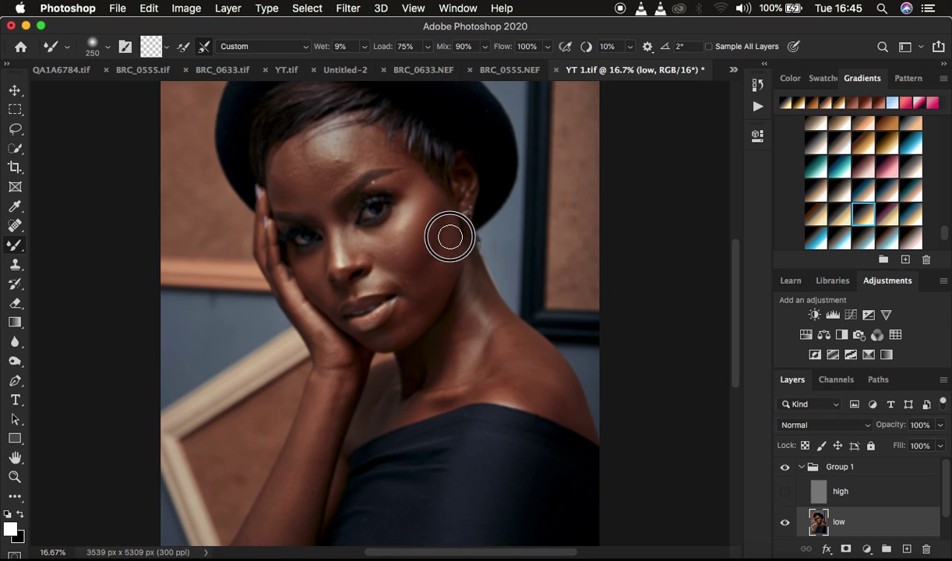
pyautogui.moveTo(441, 231)
pyautogui.mouseDown()
pyautogui.moveTo(426, 291)
pyautogui.moveTo(438, 230)
pyautogui.mouseUp()
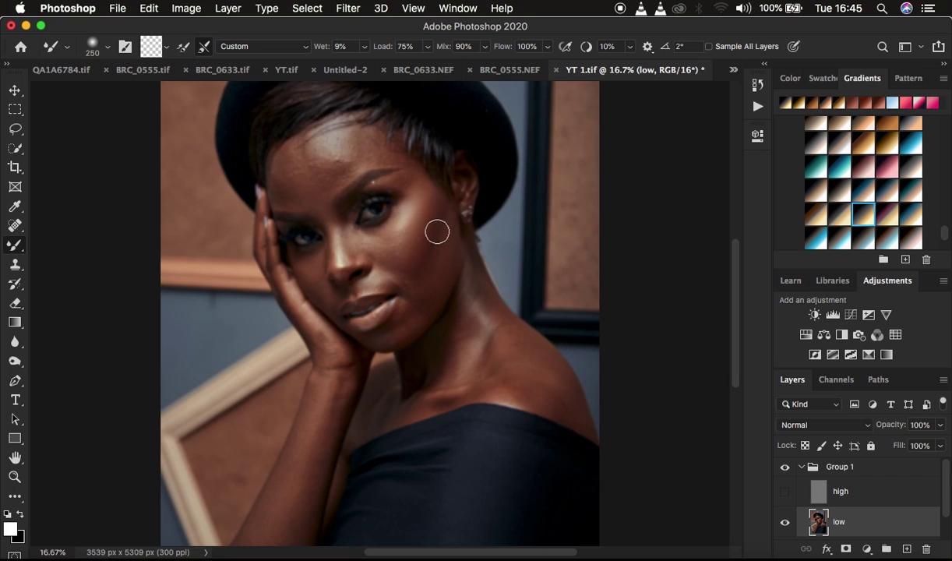
# Continue blending the same cheek from the outer eye down to beside the mouth, reducing the brush to 200 px
pyautogui.moveTo(426, 285)
pyautogui.mouseDown()
pyautogui.moveTo(416, 303)
pyautogui.moveTo(415, 261)
pyautogui.mouseUp()
pyautogui.moveTo(427, 221)
pyautogui.mouseDown()
pyautogui.moveTo(429, 197)
pyautogui.moveTo(427, 207)
pyautogui.mouseUp()
pyautogui.moveTo(427, 263)
pyautogui.mouseDown()
pyautogui.moveTo(421, 272)
pyautogui.moveTo(430, 247)
pyautogui.mouseUp()
pyautogui.moveTo(433, 204); pyautogui.dragTo(431, 216)
pyautogui.moveTo(414, 175)
pyautogui.mouseDown()
pyautogui.moveTo(438, 201)
pyautogui.moveTo(449, 241)
pyautogui.moveTo(431, 226)
pyautogui.moveTo(408, 282)
pyautogui.moveTo(431, 289)
pyautogui.moveTo(391, 335)
pyautogui.moveTo(393, 307)
pyautogui.mouseUp()
pyautogui.moveTo(415, 251)
pyautogui.mouseDown()
pyautogui.moveTo(393, 241)
pyautogui.moveTo(408, 204)
pyautogui.mouseUp()
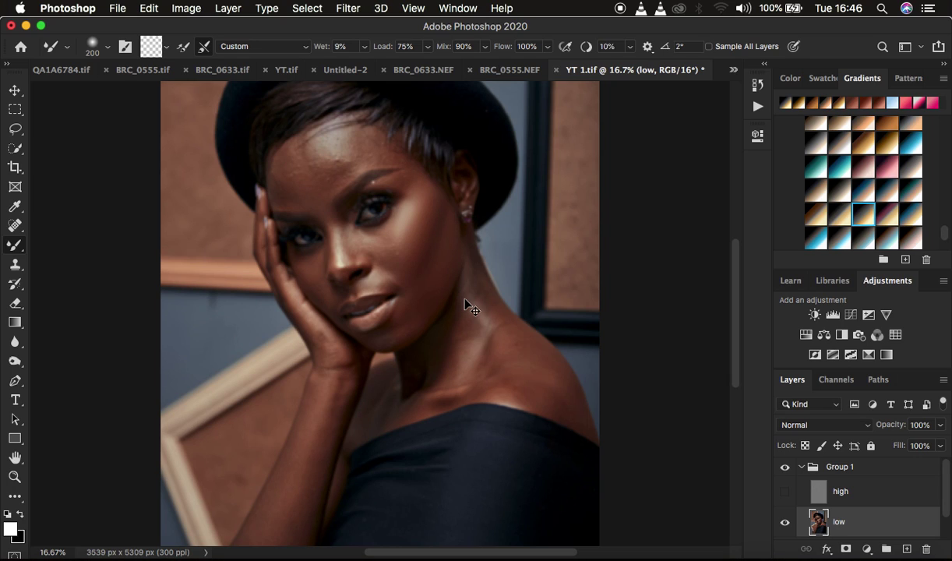
# Smooth the inner cheek, nose bridge and skin above the upper lip, reducing the Mixer Brush to 125 px for the finer areas
pyautogui.press('super+plus')
pyautogui.press('super+plus')
pyautogui.press('super+plus')
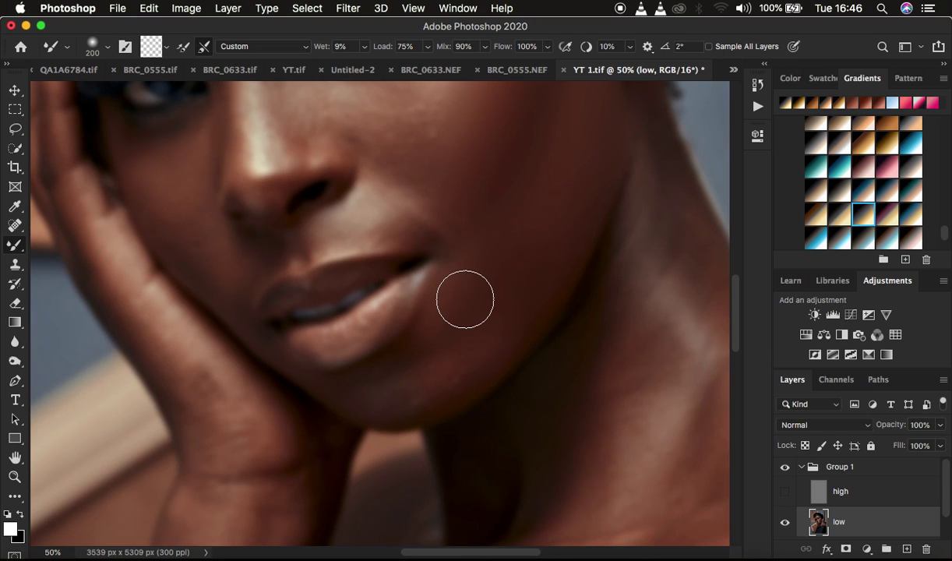
pyautogui.scroll(5, 465, 299)
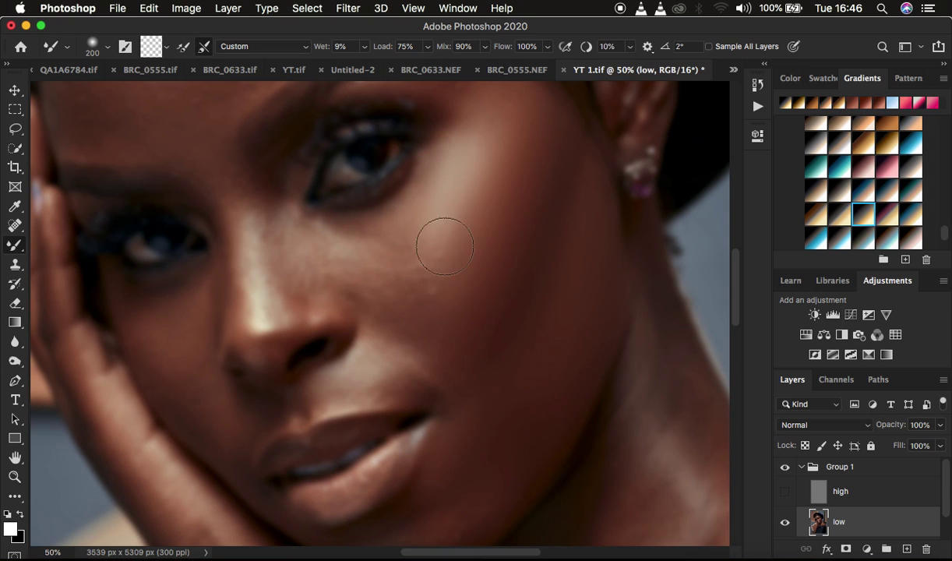
pyautogui.press('super+minus')
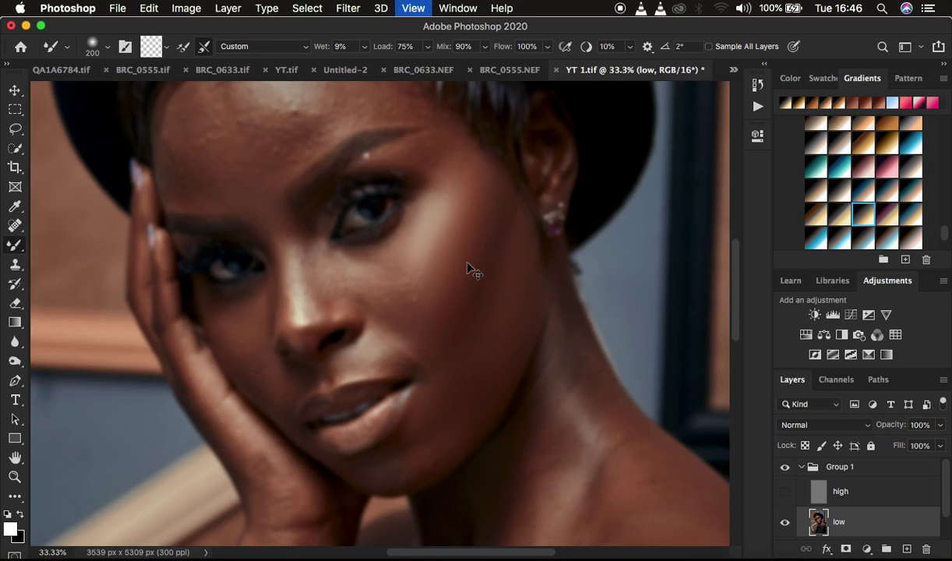
pyautogui.press('super+minus')
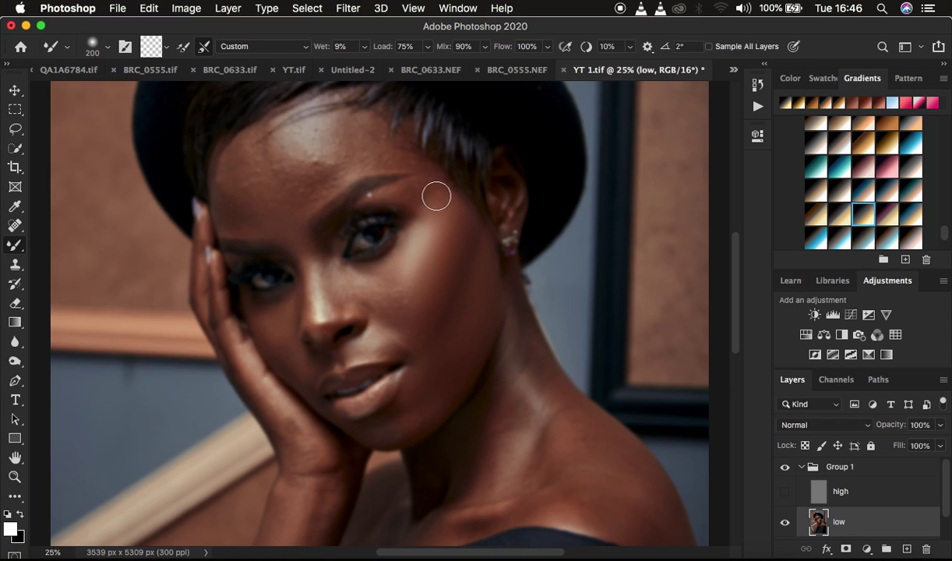
pyautogui.click(427, 311)
pyautogui.moveTo(427, 311)
pyautogui.mouseDown()
pyautogui.moveTo(412, 351)
pyautogui.moveTo(462, 282)
pyautogui.moveTo(447, 267)
pyautogui.moveTo(450, 275)
pyautogui.moveTo(453, 222)
pyautogui.moveTo(444, 269)
pyautogui.moveTo(412, 228)
pyautogui.mouseUp()
pyautogui.moveTo(323, 256)
pyautogui.mouseDown()
pyautogui.moveTo(328, 298)
pyautogui.moveTo(318, 247)
pyautogui.moveTo(332, 311)
pyautogui.mouseUp()
pyautogui.moveTo(308, 251)
pyautogui.mouseDown()
pyautogui.moveTo(318, 312)
pyautogui.moveTo(299, 242)
pyautogui.moveTo(318, 304)
pyautogui.moveTo(311, 270)
pyautogui.moveTo(335, 268)
pyautogui.moveTo(354, 295)
pyautogui.mouseUp()
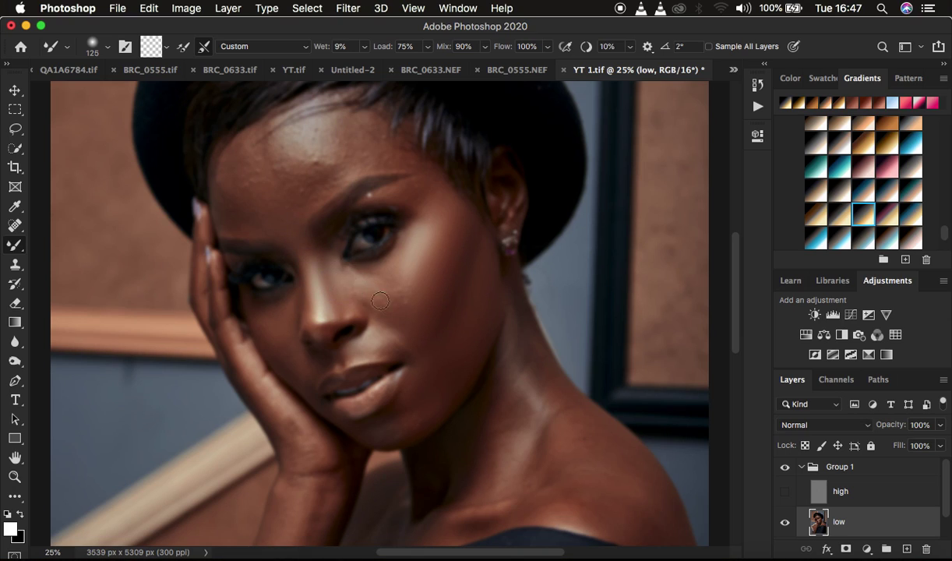
pyautogui.moveTo(372, 338); pyautogui.dragTo(382, 340)
# Enlarge the Mixer Brush to 250 px and blend the forehead skin above both eyebrows towards the temple
pyautogui.press(']')
pyautogui.press(']')
pyautogui.press(']')
pyautogui.moveTo(237, 164)
pyautogui.mouseDown()
pyautogui.moveTo(232, 187)
pyautogui.moveTo(230, 158)
pyautogui.moveTo(229, 201)
pyautogui.moveTo(233, 162)
pyautogui.moveTo(240, 211)
pyautogui.moveTo(234, 154)
pyautogui.moveTo(230, 205)
pyautogui.moveTo(256, 218)
pyautogui.moveTo(233, 190)
pyautogui.moveTo(227, 196)
pyautogui.moveTo(251, 221)
pyautogui.moveTo(232, 174)
pyautogui.moveTo(227, 192)
pyautogui.moveTo(235, 178)
pyautogui.moveTo(231, 204)
pyautogui.moveTo(240, 150)
pyautogui.moveTo(258, 197)
pyautogui.moveTo(243, 178)
pyautogui.moveTo(274, 200)
pyautogui.moveTo(254, 173)
pyautogui.moveTo(255, 142)
pyautogui.moveTo(250, 200)
pyautogui.moveTo(295, 198)
pyautogui.moveTo(262, 152)
pyautogui.moveTo(263, 164)
pyautogui.moveTo(234, 192)
pyautogui.moveTo(311, 194)
pyautogui.mouseUp()
pyautogui.moveTo(350, 132)
pyautogui.mouseDown()
pyautogui.moveTo(376, 153)
pyautogui.moveTo(417, 157)
pyautogui.moveTo(441, 204)
pyautogui.mouseUp()
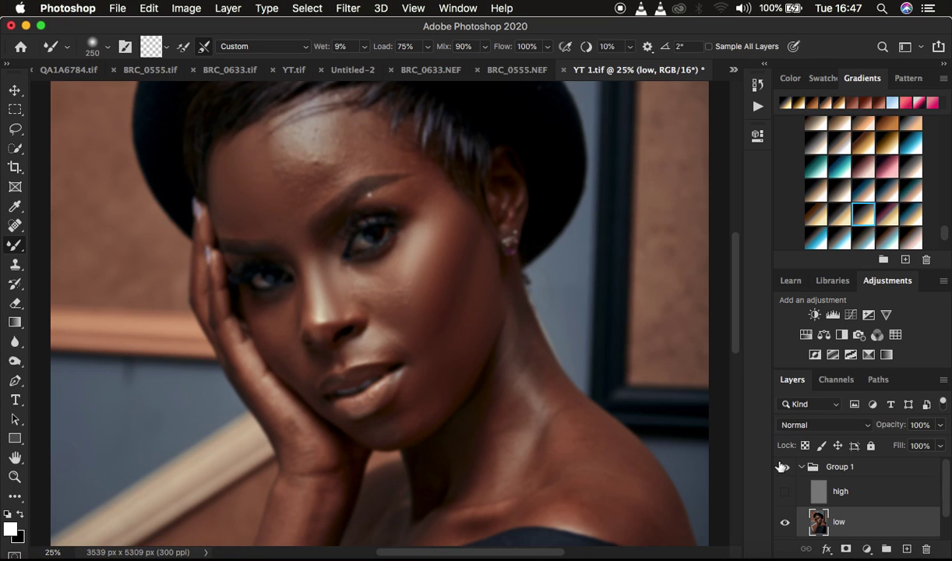
# Show the high layer again and toggle Group 1's visibility repeatedly to compare the portrait before and after the skin smoothing
pyautogui.press('super+minus')
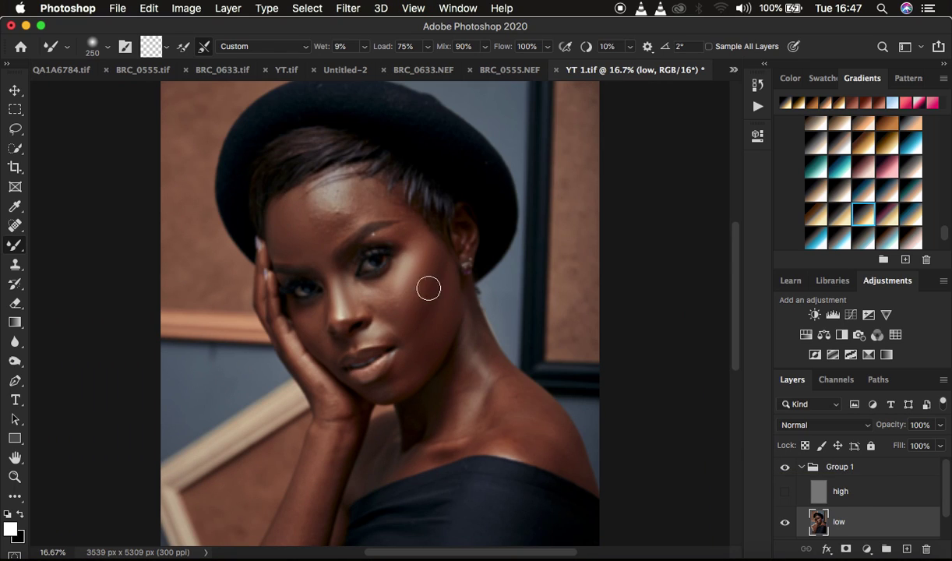
pyautogui.click(785, 492)
pyautogui.click(784, 467)
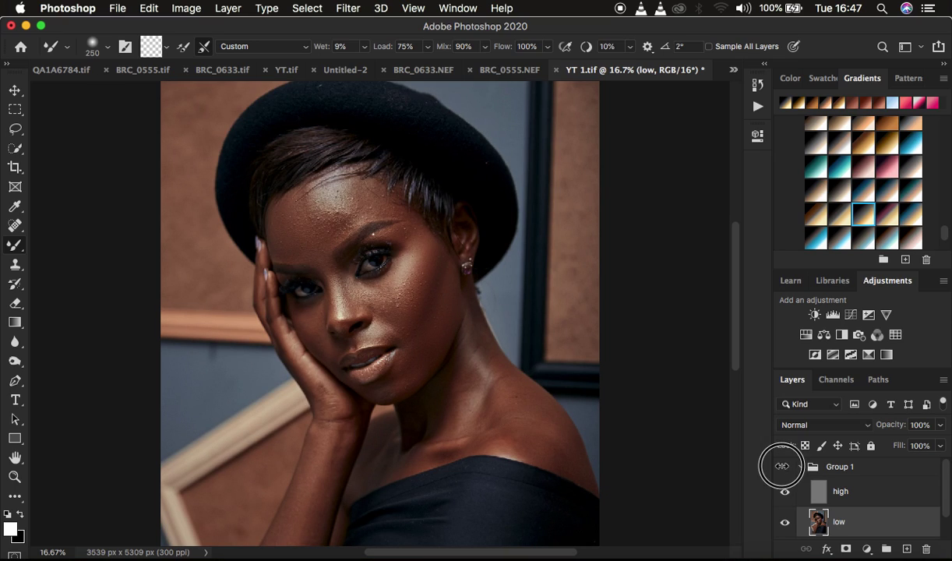
pyautogui.click(784, 467)
pyautogui.click(784, 467)
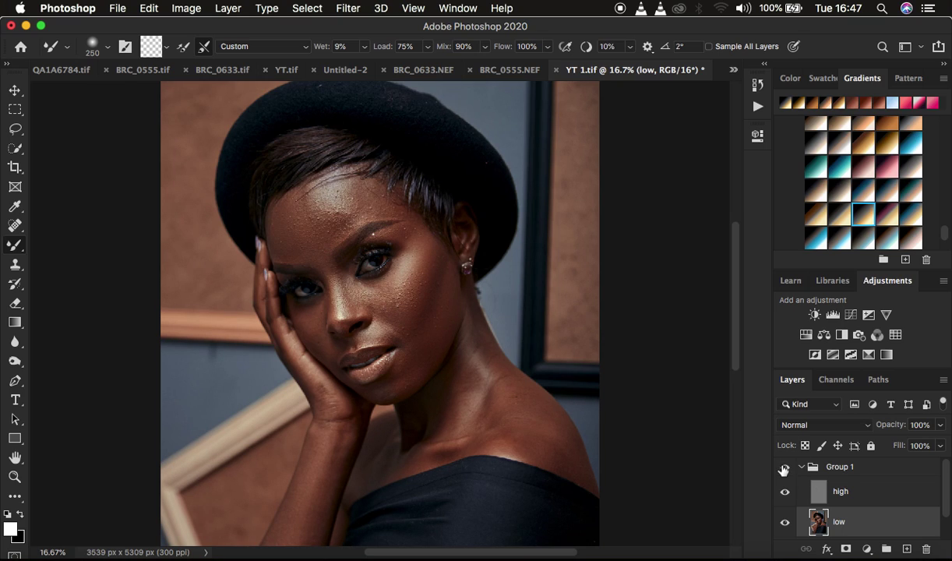
pyautogui.click(785, 467)
pyautogui.click(785, 468)
pyautogui.click(784, 468)
pyautogui.click(784, 467)
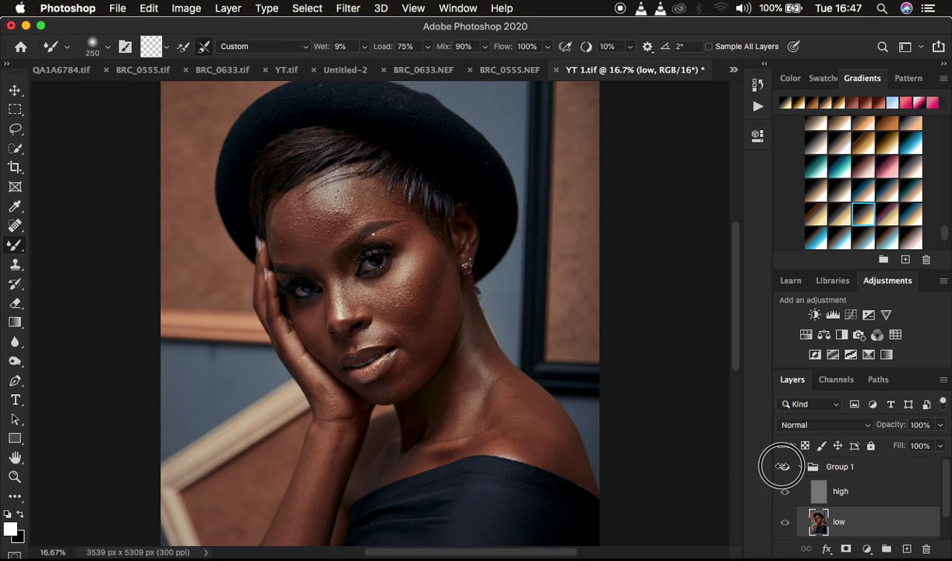
pyautogui.press('super+equal')
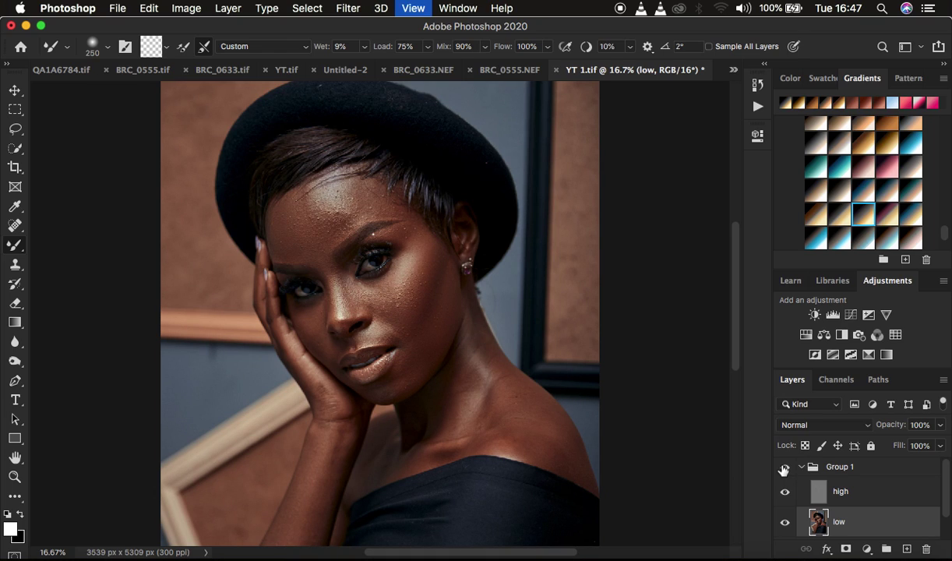
pyautogui.click(785, 467)
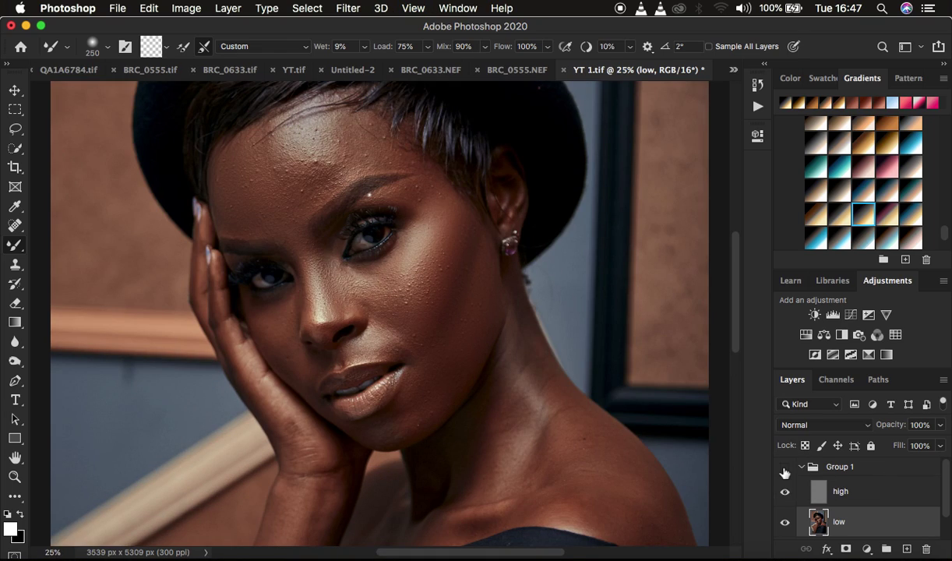
pyautogui.click(784, 468)
pyautogui.click(785, 467)
pyautogui.click(784, 468)
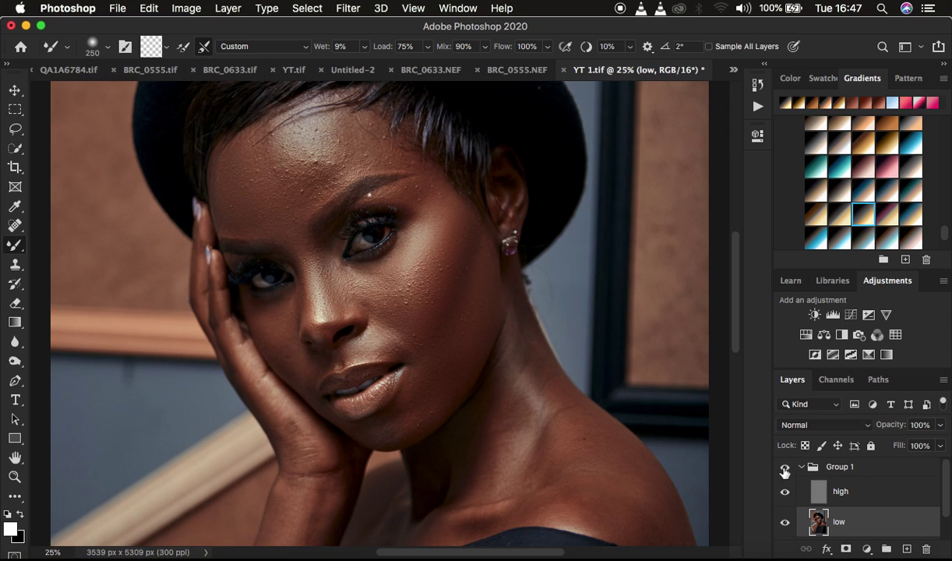